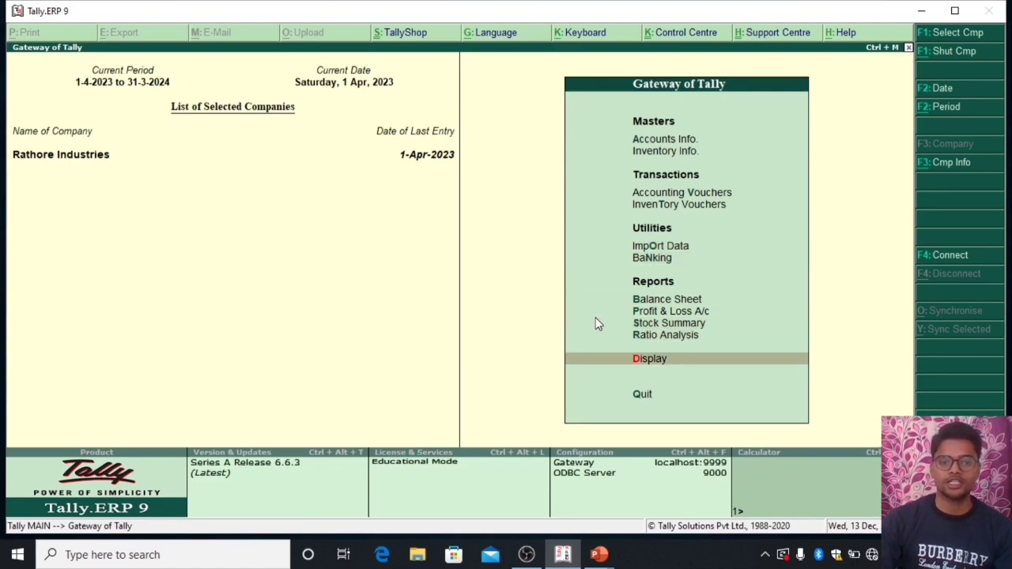
# Review the company's Trial Balance in detailed view, down to the accounts within each group, and close the report.
pyautogui.press('Return')
pyautogui.press('Down')
pyautogui.press('Up')
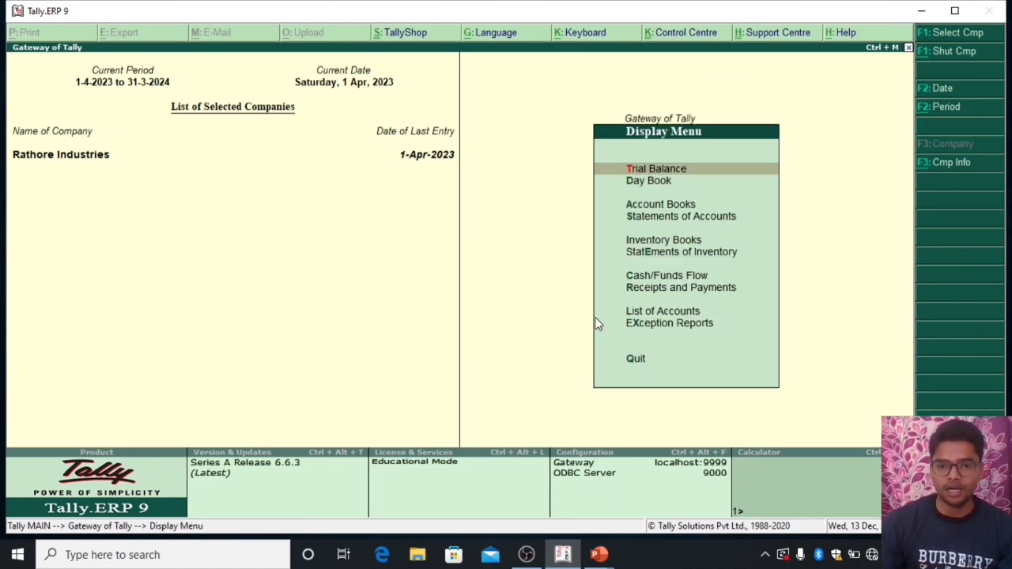
pyautogui.press('Return')
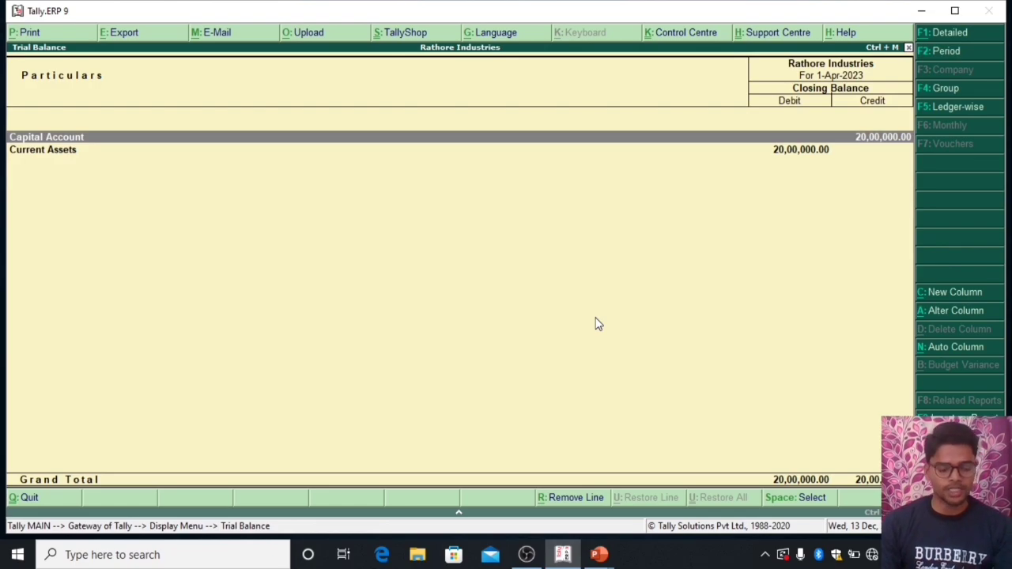
pyautogui.hotkey('alt', 'F1')
pyautogui.press('Down')
pyautogui.press('Down')
pyautogui.press('Up')
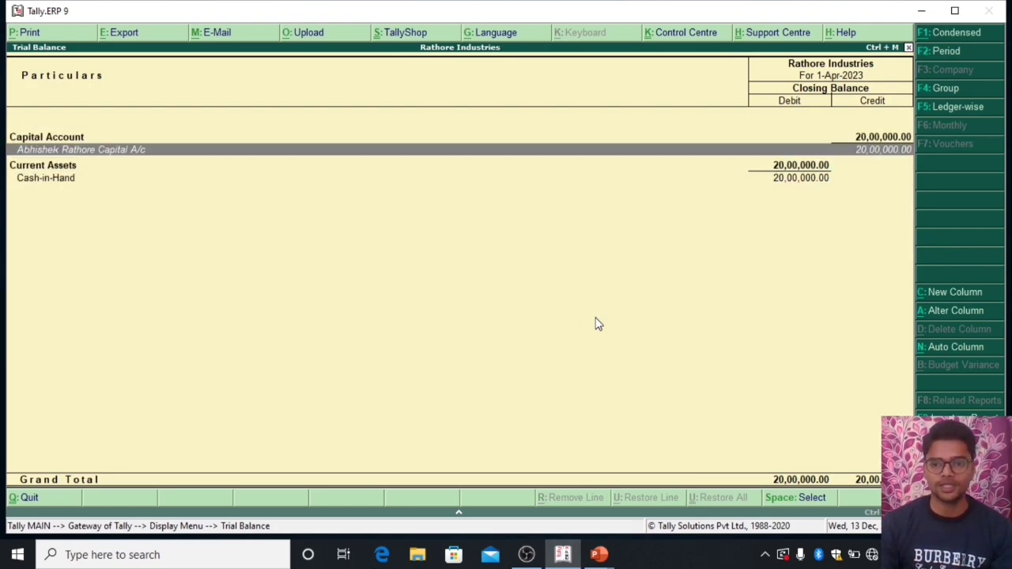
pyautogui.press('Escape')
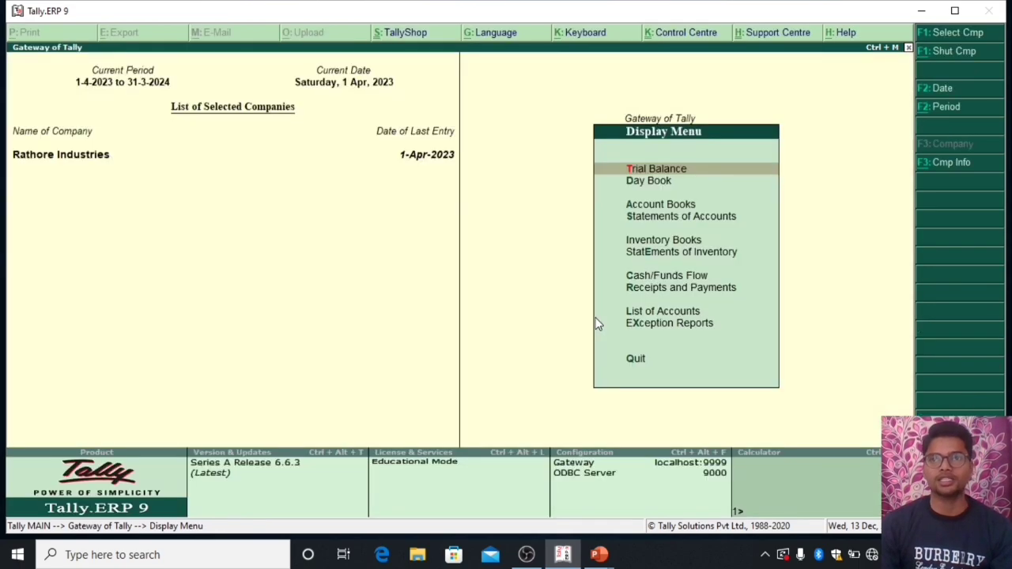
pyautogui.press('Escape')
# Start creating multiple ledgers in the accounts masters, with All Items as the group.
pyautogui.press('Up')
pyautogui.press('Up')
pyautogui.press('Up')
pyautogui.press('Up')
pyautogui.press('Up')
pyautogui.press('Up')
pyautogui.press('Up')
pyautogui.press('Up')
pyautogui.press('Up')
pyautogui.press('Up')
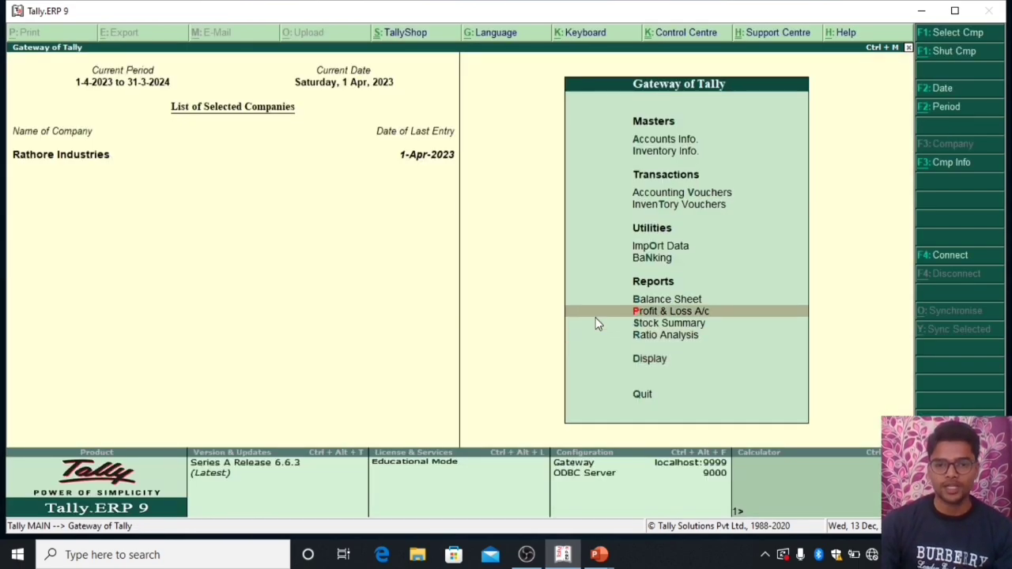
pyautogui.press('Return')
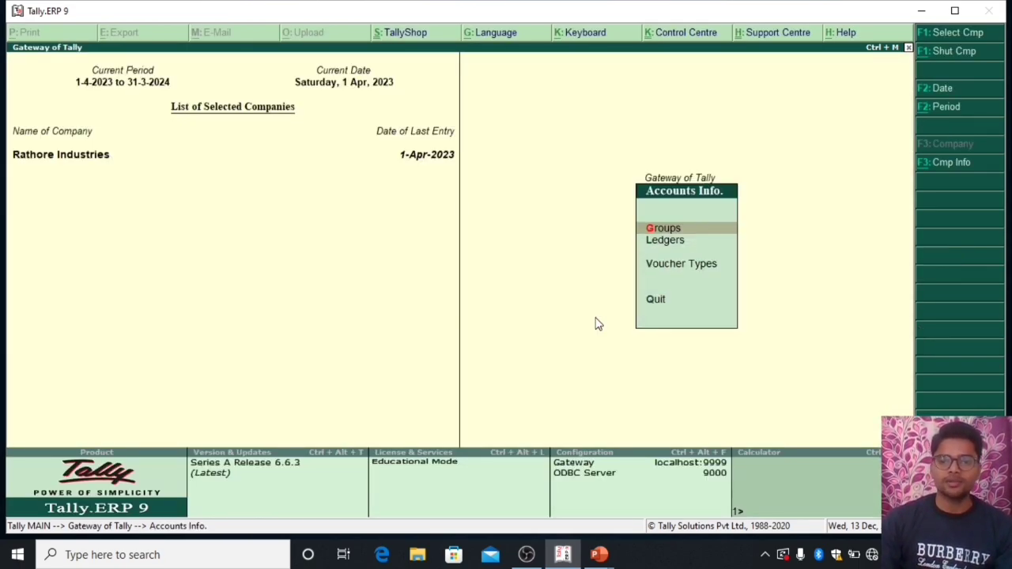
pyautogui.press('Down')
pyautogui.press('Return')
pyautogui.press('Down')
pyautogui.press('Down')
pyautogui.press('Down')
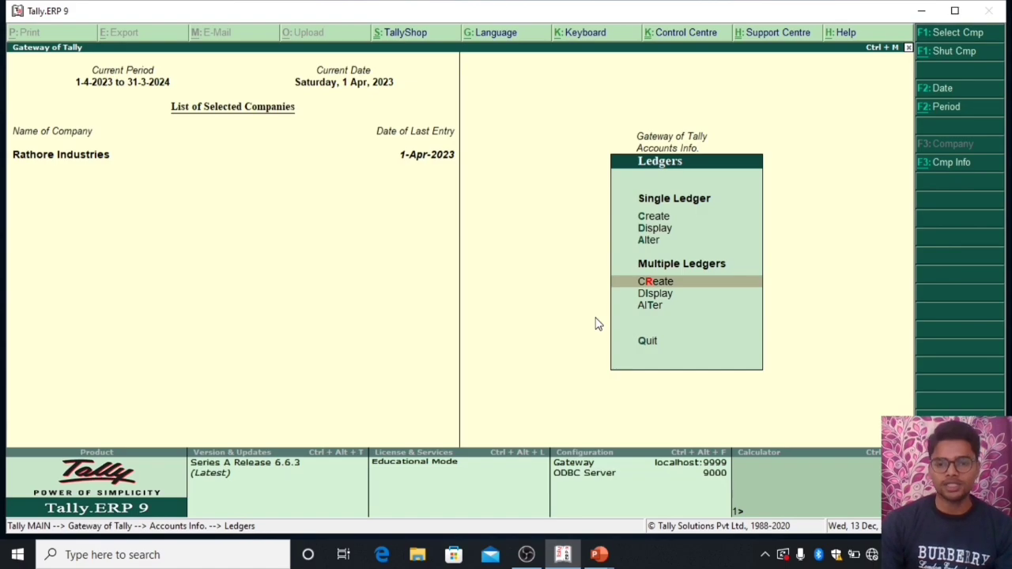
pyautogui.press('Return')
pyautogui.press('Return')
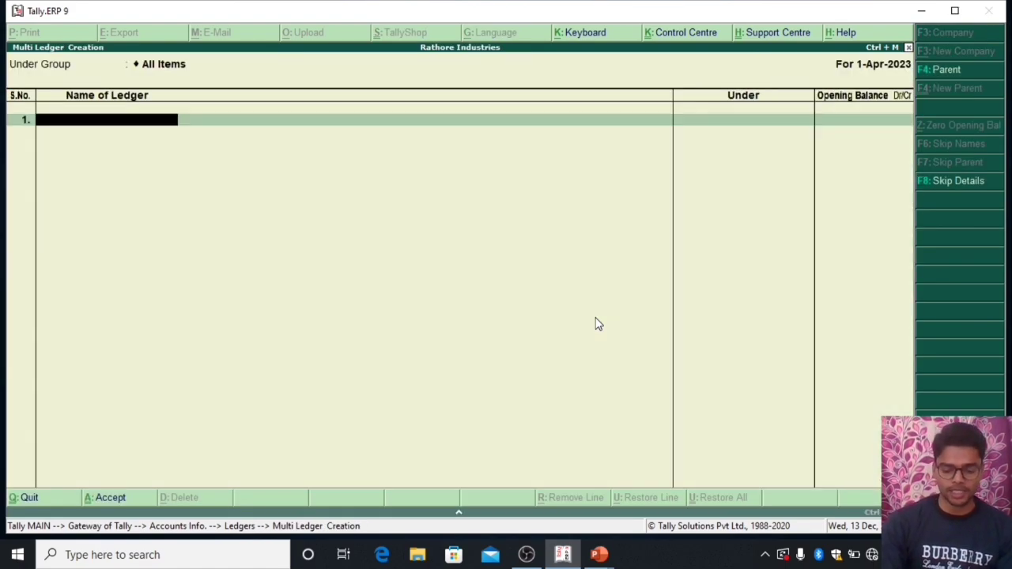
# Add the ledger PNB Bank Loan A/c under the group Bank OD A/c, leaving its opening balance blank.
pyautogui.write('PNB Bank Lo')
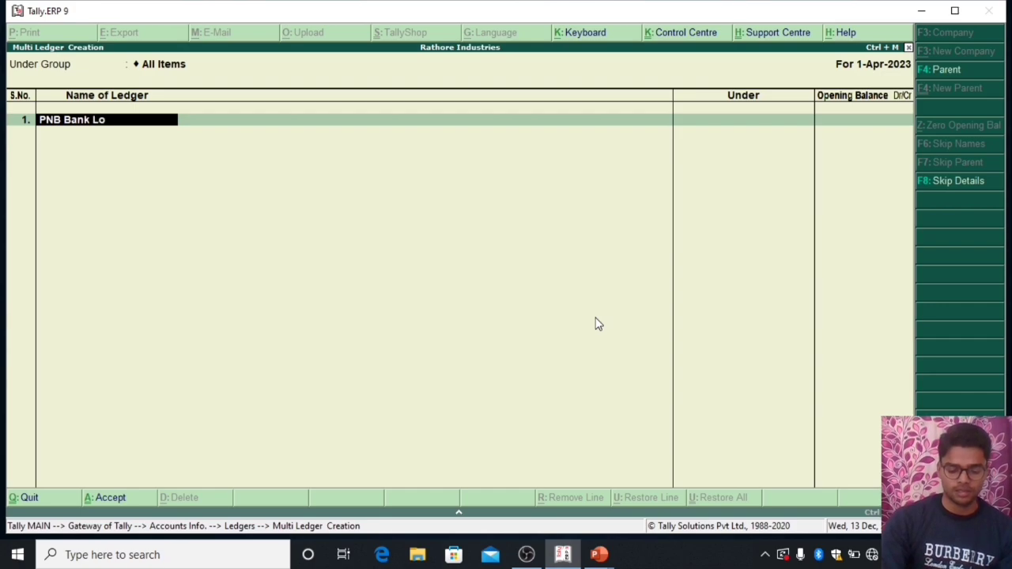
pyautogui.write('an A/c')
pyautogui.press('Return')
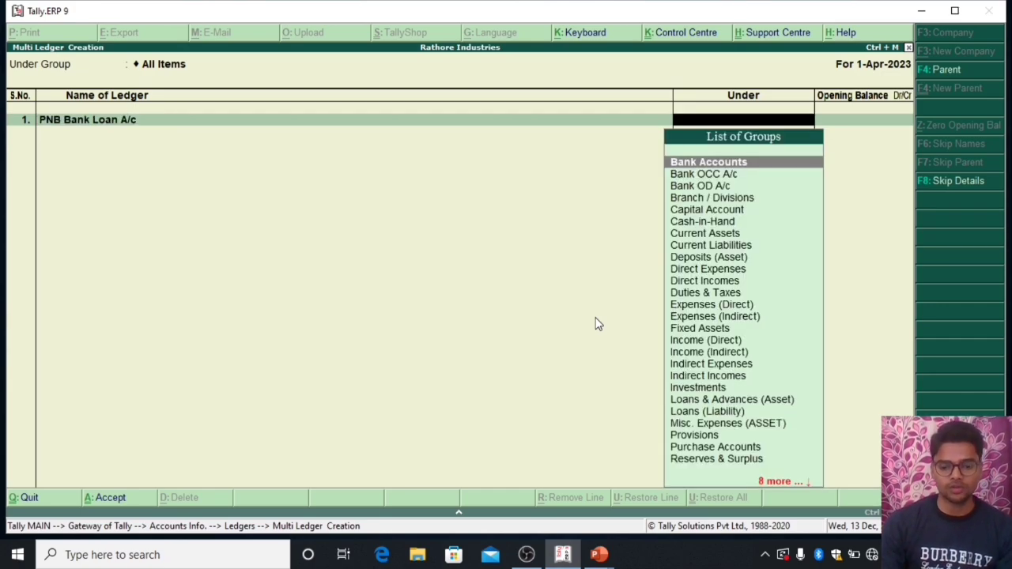
pyautogui.write('Ba')
pyautogui.press('Down')
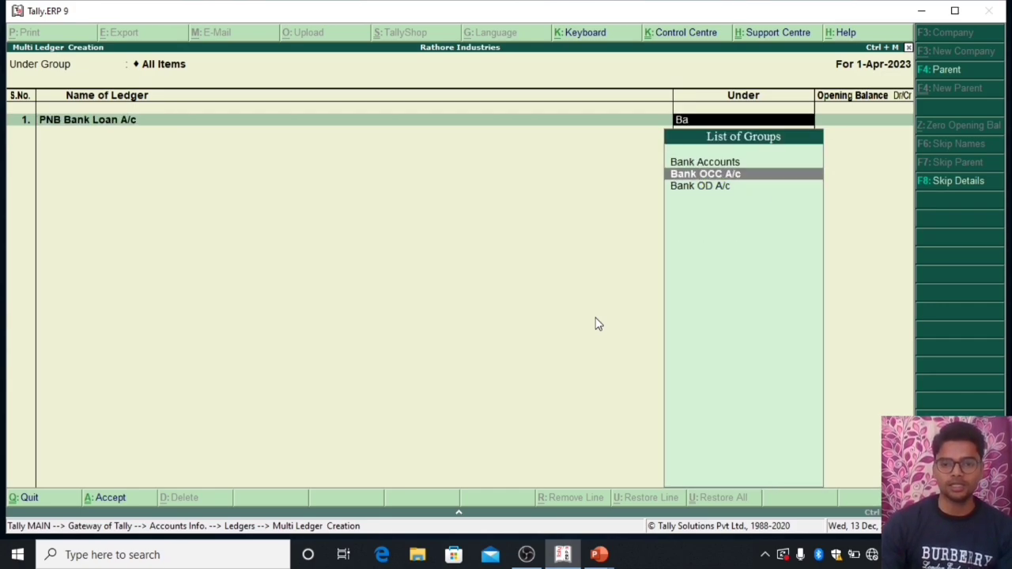
pyautogui.press('Down')
pyautogui.press('Up')
pyautogui.press('Up')
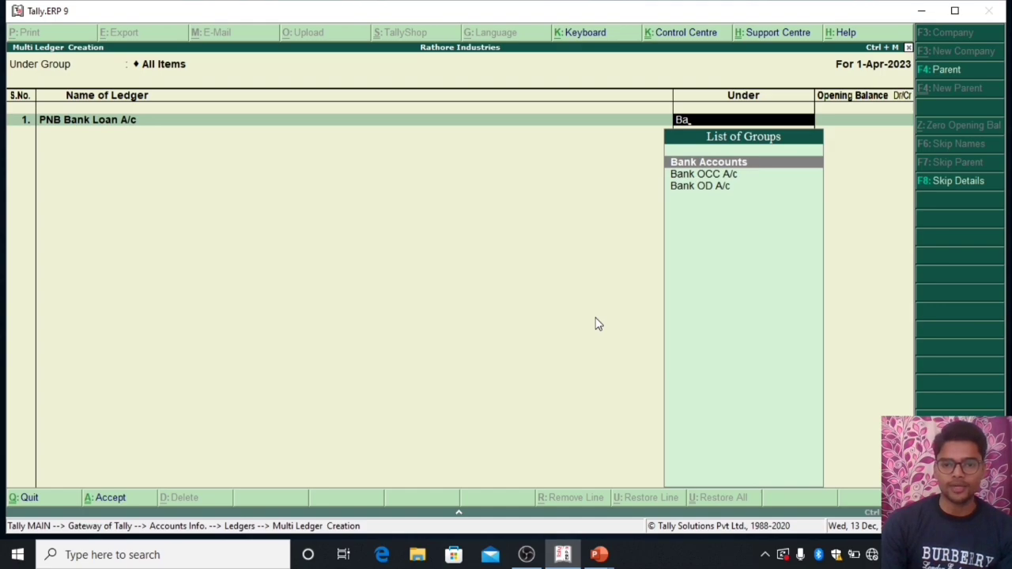
pyautogui.press('Down')
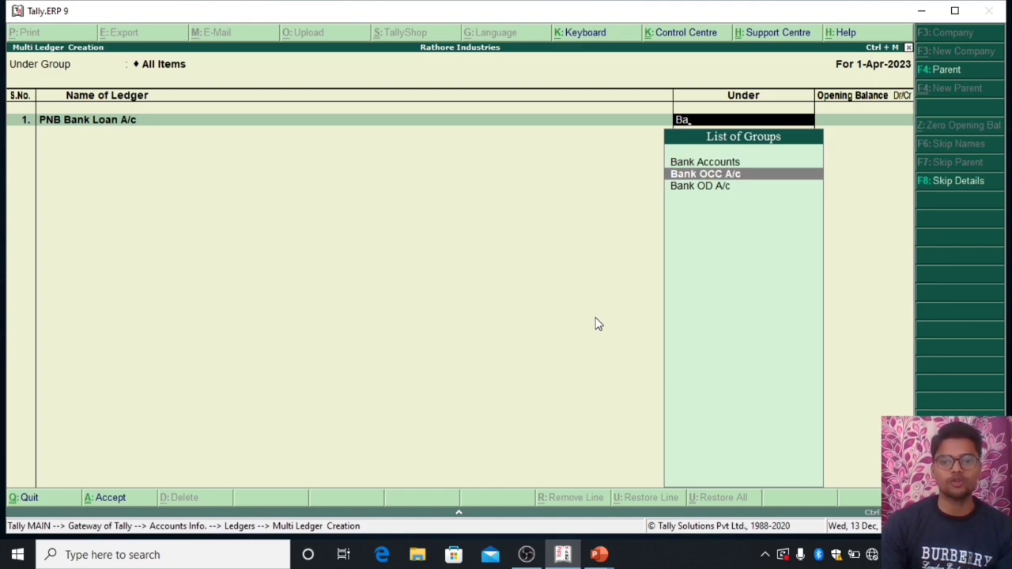
pyautogui.press('Down')
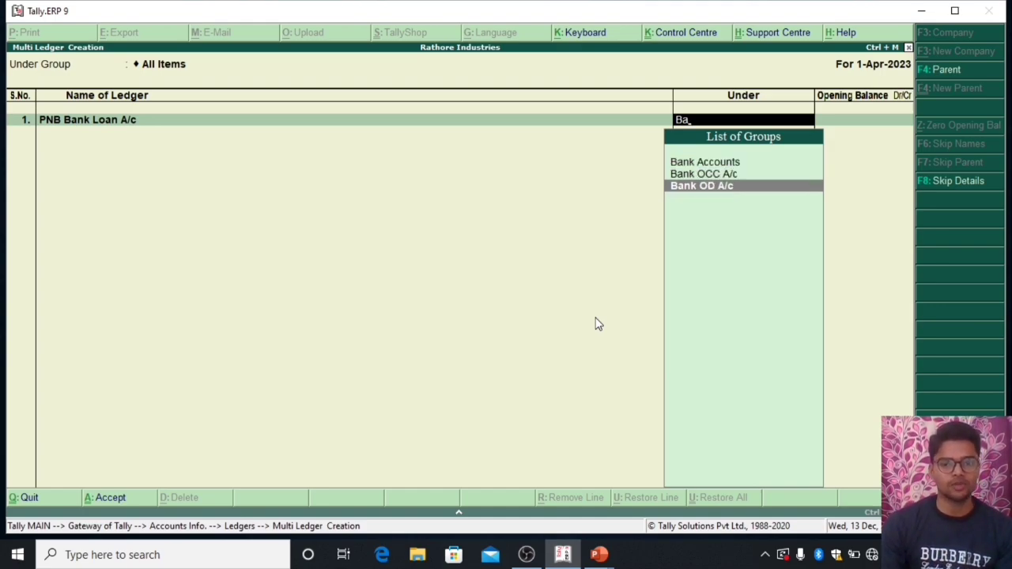
pyautogui.press('Return')
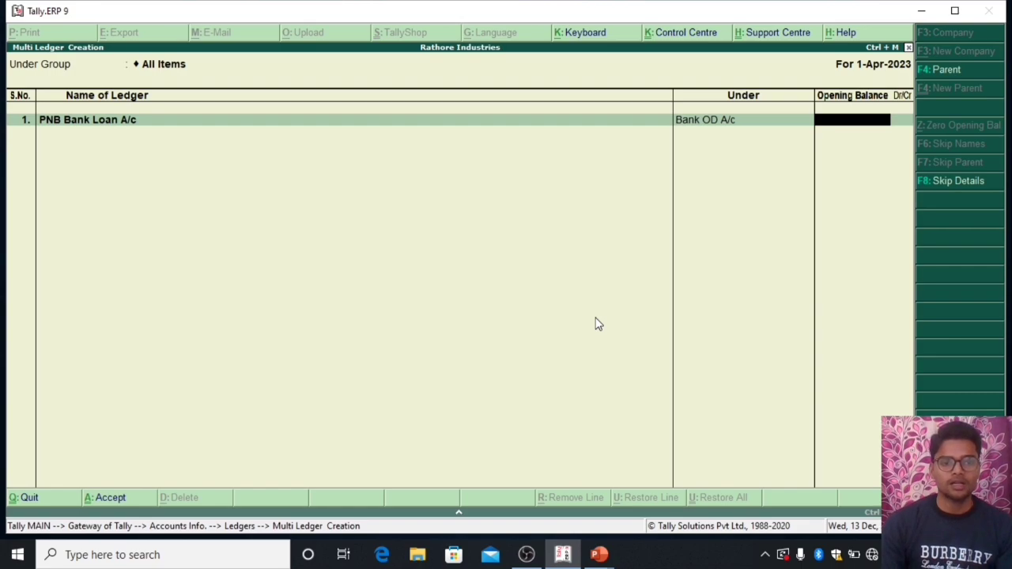
pyautogui.press('Return')
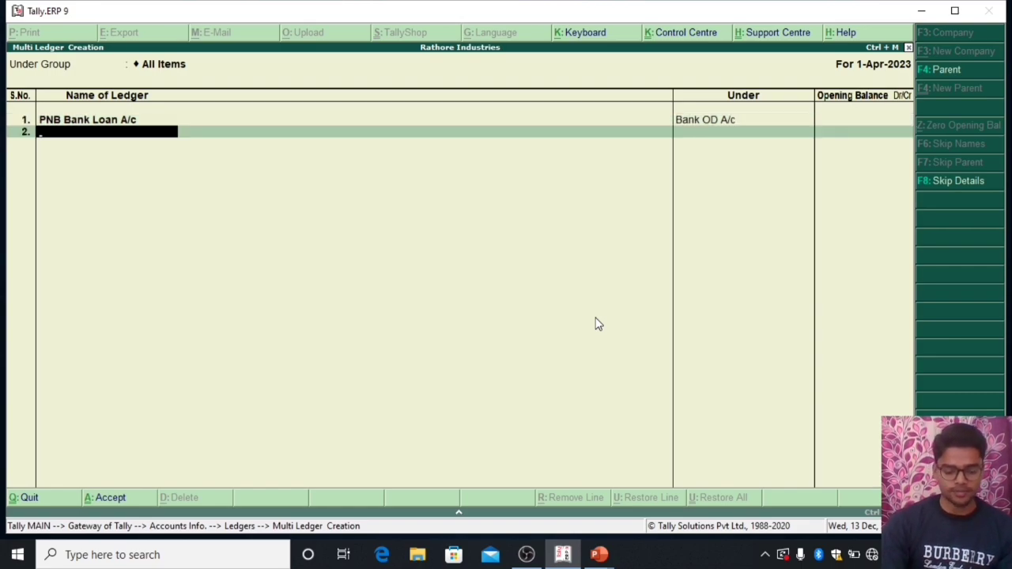
# Add the ledger HDFC Bank A/c under the group Bank Accounts, without an opening balance.
pyautogui.write('HDFC Bank a/')
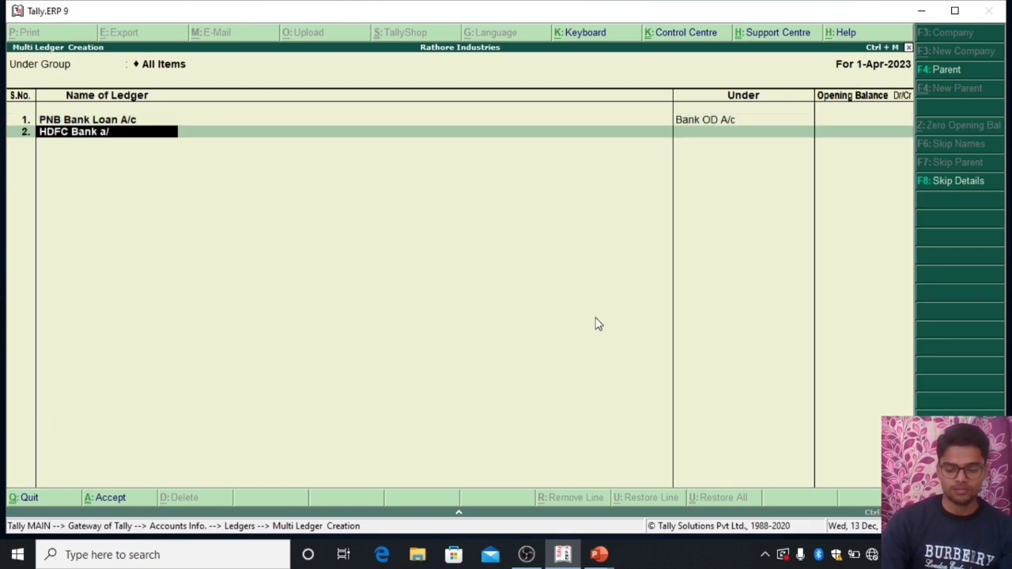
pyautogui.write('c')
pyautogui.press('Return')
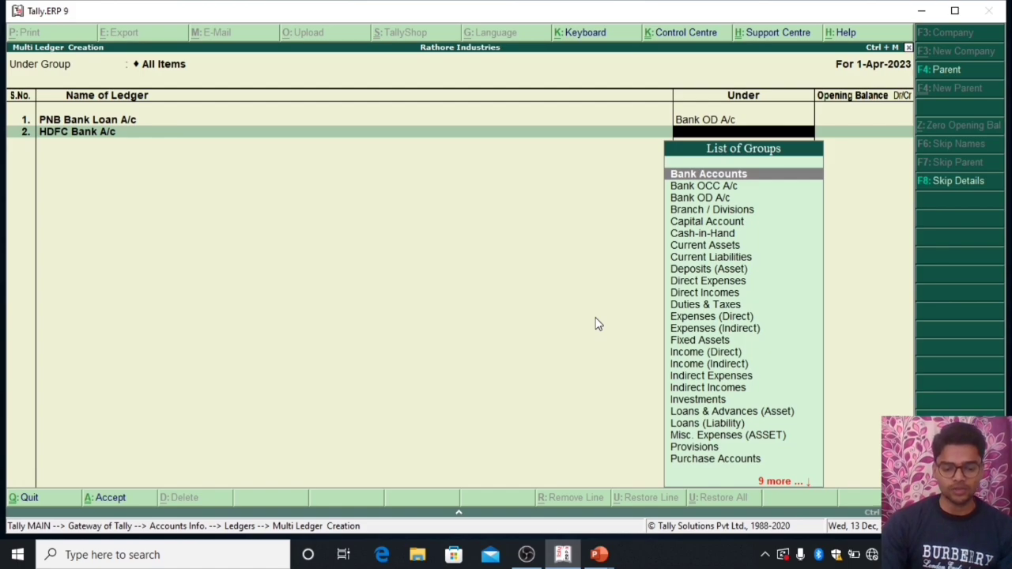
pyautogui.write('Ba')
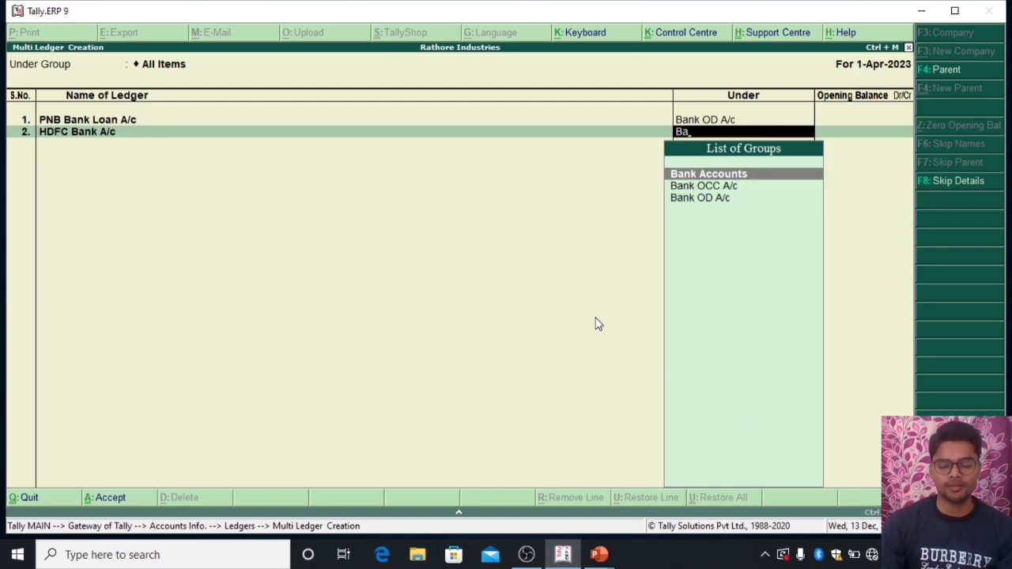
pyautogui.press('Return')
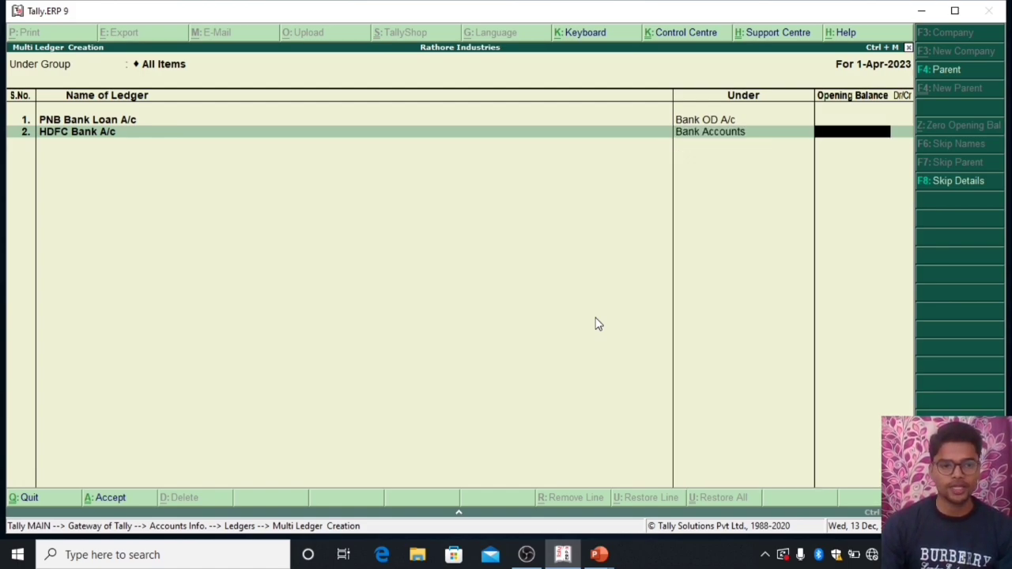
pyautogui.press('Return')
# Add the ledger Axis Bank A/c under the group Bank Accounts, without an opening balance.
pyautogui.write('Axis Bank A/c')
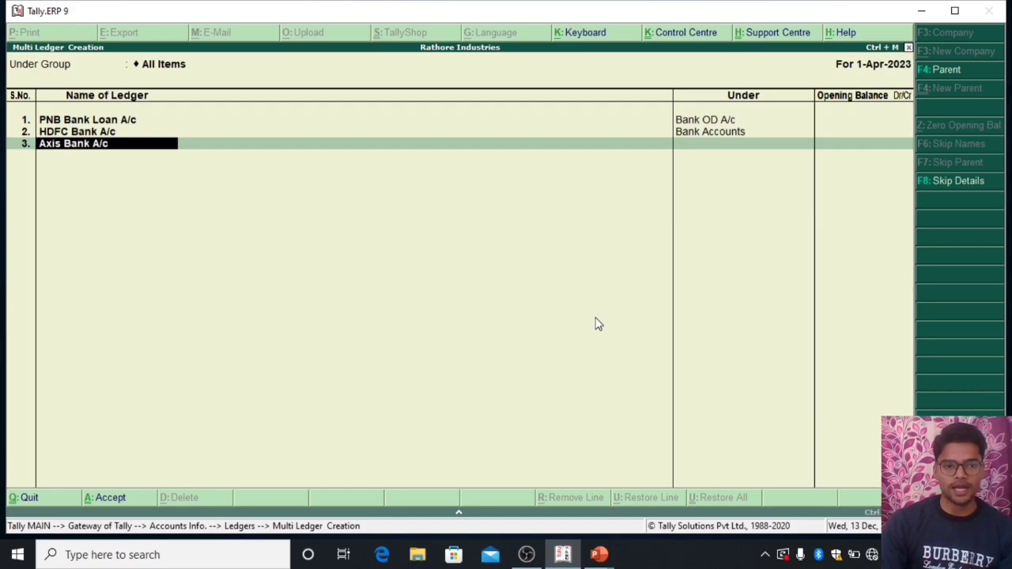
pyautogui.press('Return')
pyautogui.write('Ba')
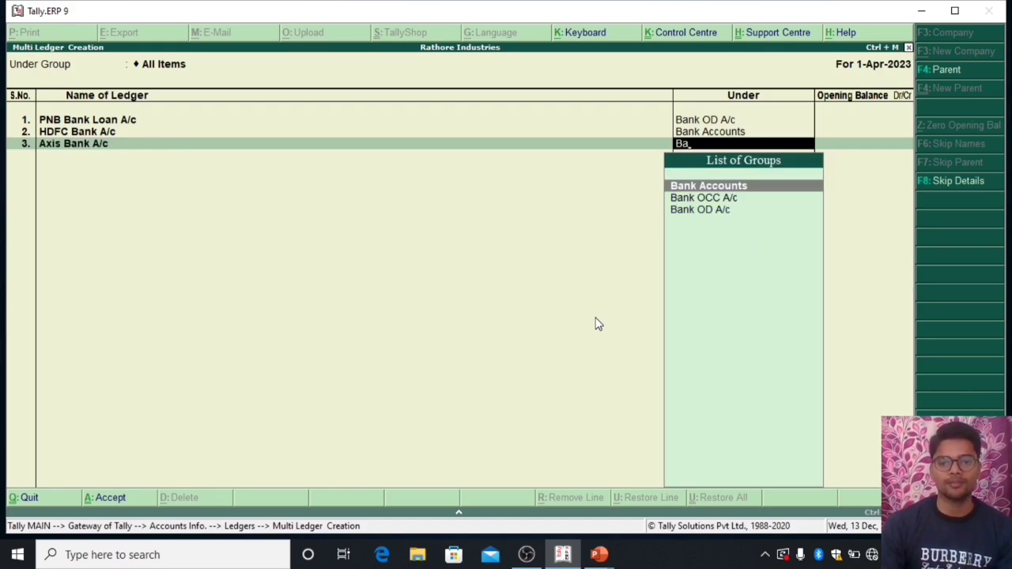
pyautogui.press('Return')
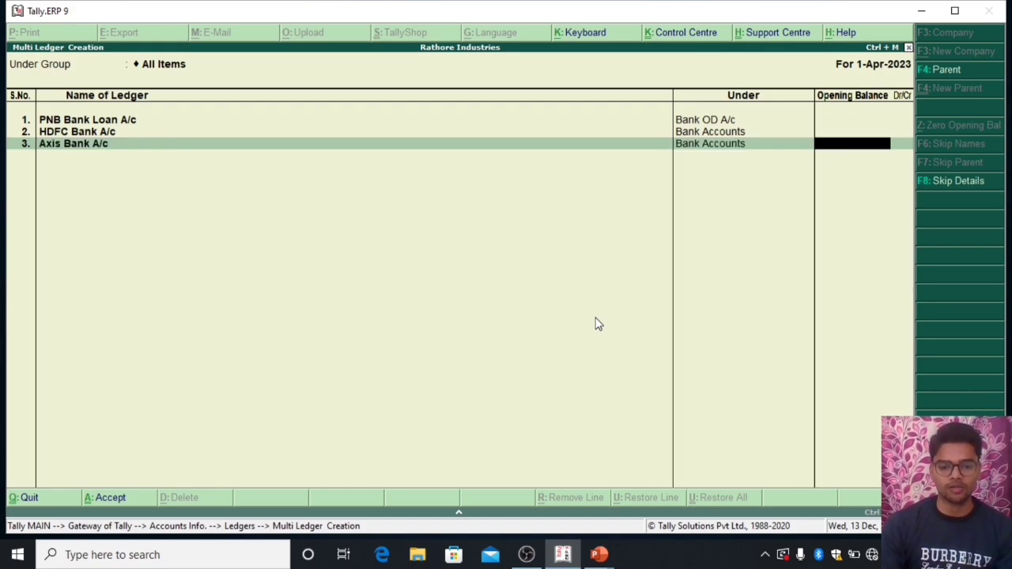
pyautogui.press('Return')
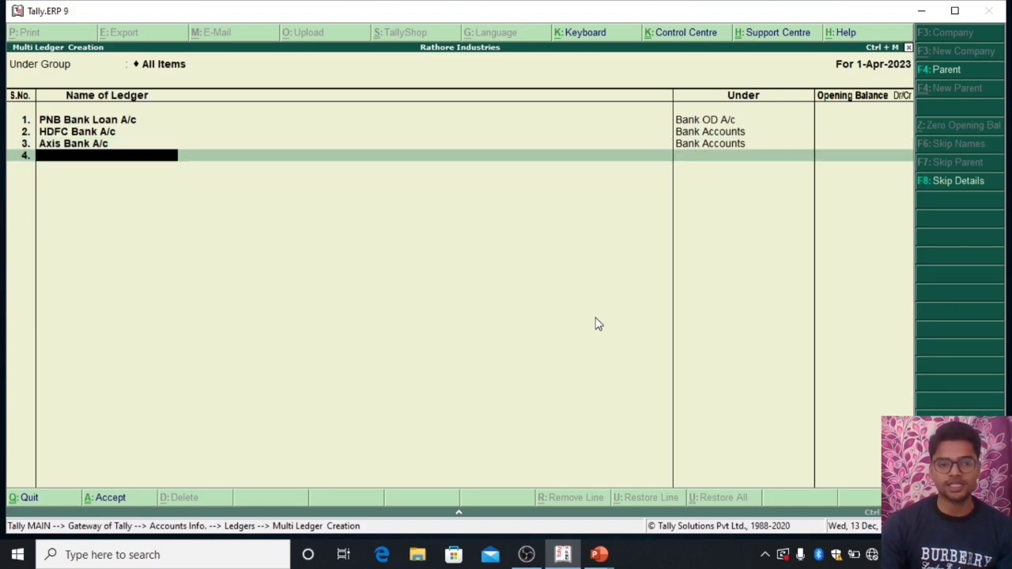
# Add the ledger SBI Bank A/c under the group Bank Accounts, without an opening balance.
pyautogui.write('S')
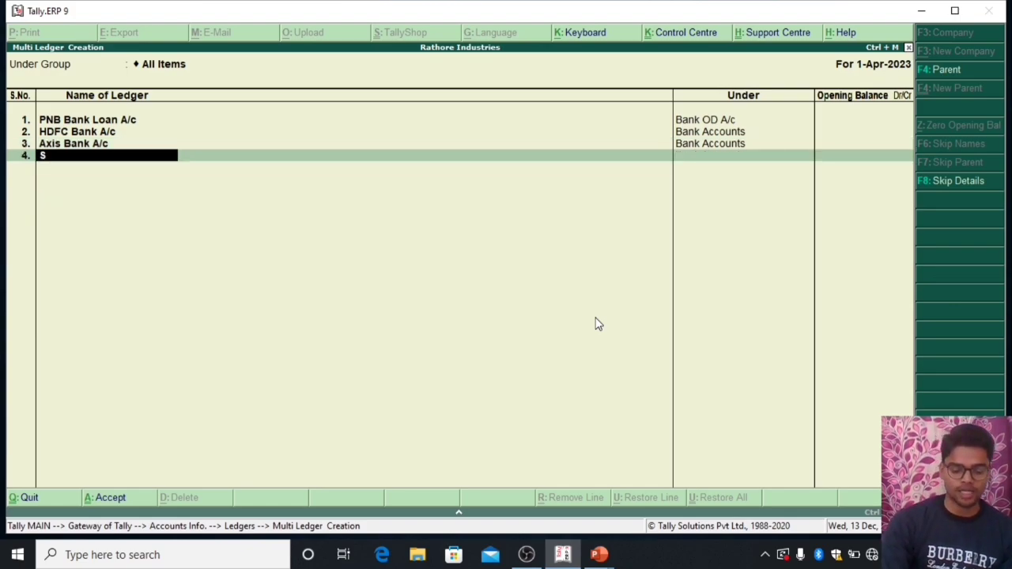
pyautogui.write('BI Bank A/c')
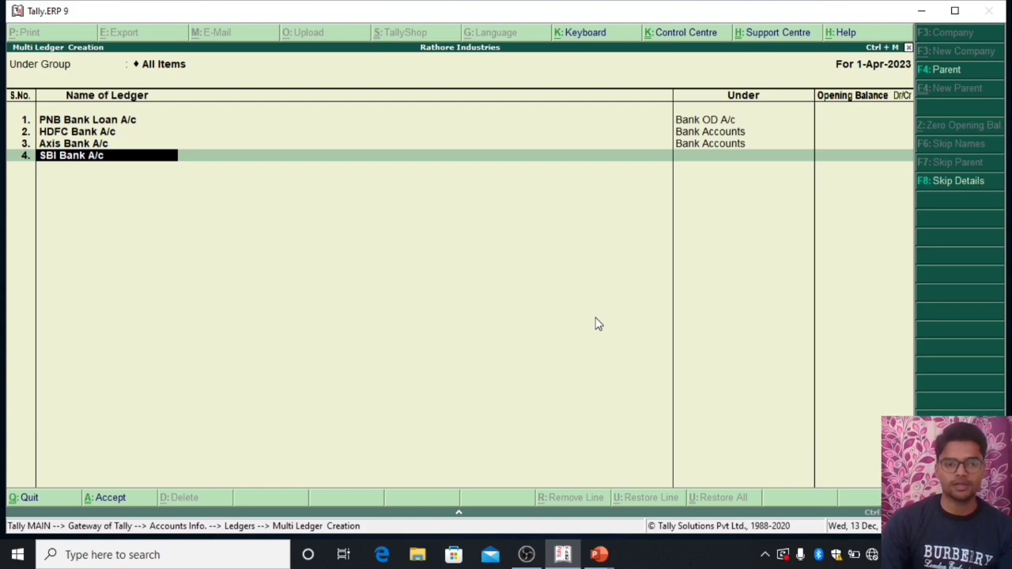
pyautogui.press('Return')
pyautogui.write('ba')
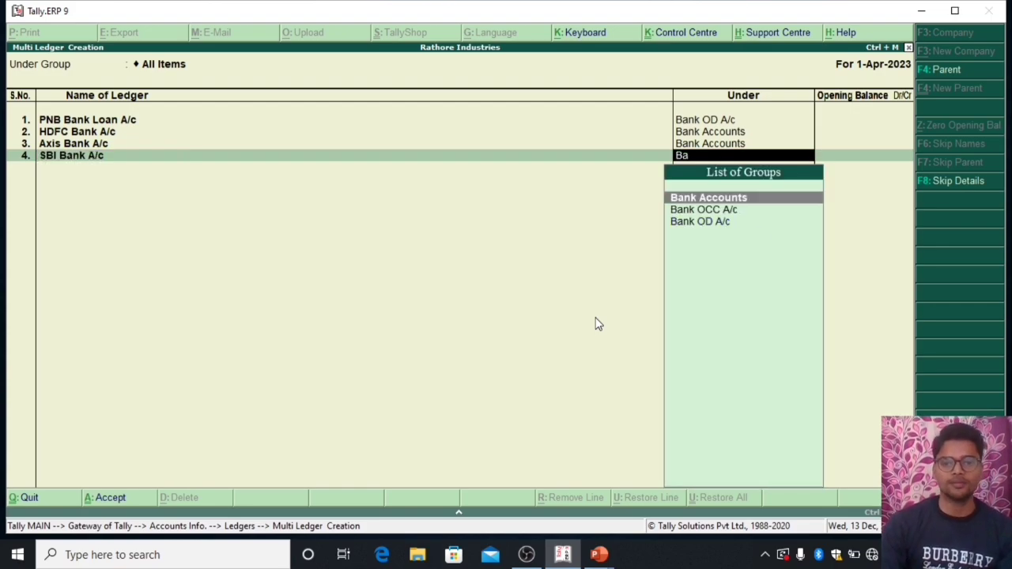
pyautogui.press('Return')
pyautogui.press('Return')
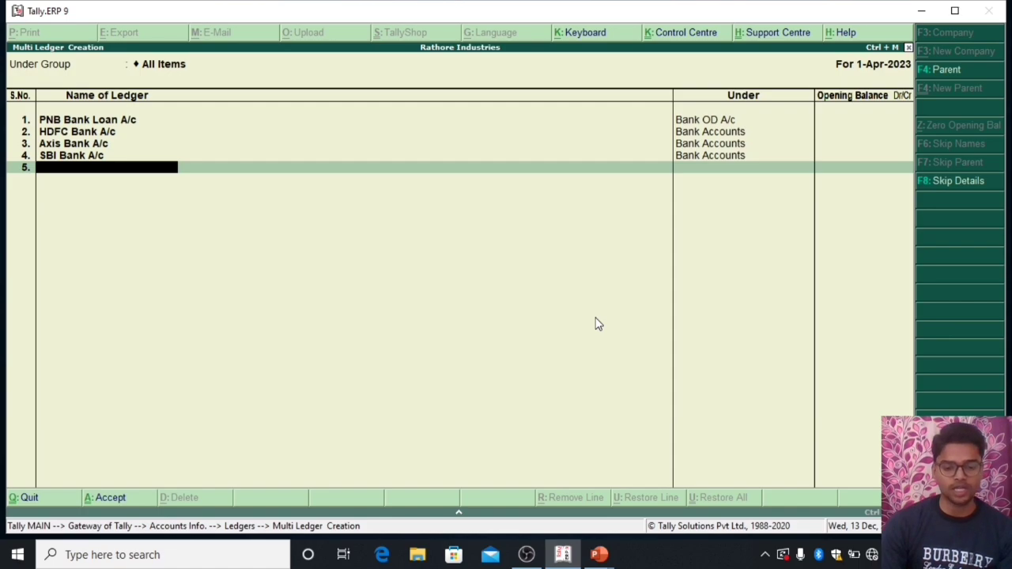
# Add the ledger BOB Bank Loan A/c under Bank OD A/c with no opening balance, and end the ledger list.
pyautogui.write('BOB A/c')
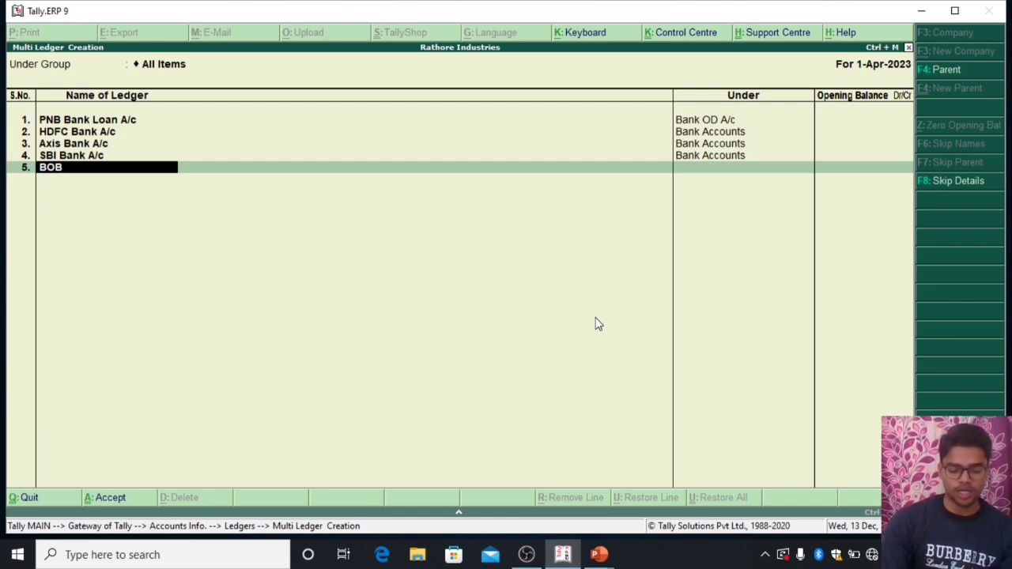
pyautogui.press('BackSpace')
pyautogui.press('BackSpace')
pyautogui.press('BackSpace')
pyautogui.press('BackSpace')
pyautogui.write('Bank Loan A/c')
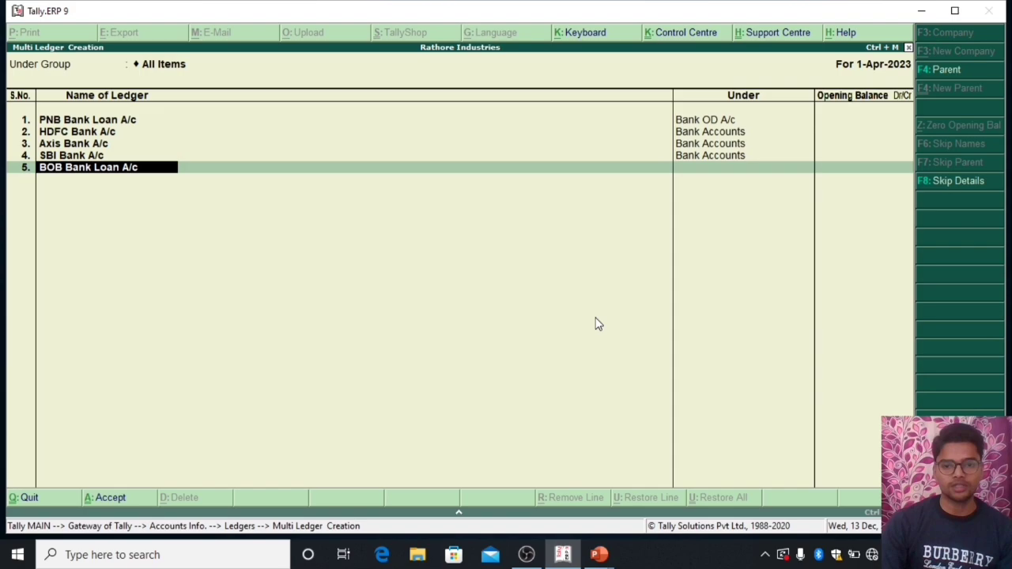
pyautogui.press('Return')
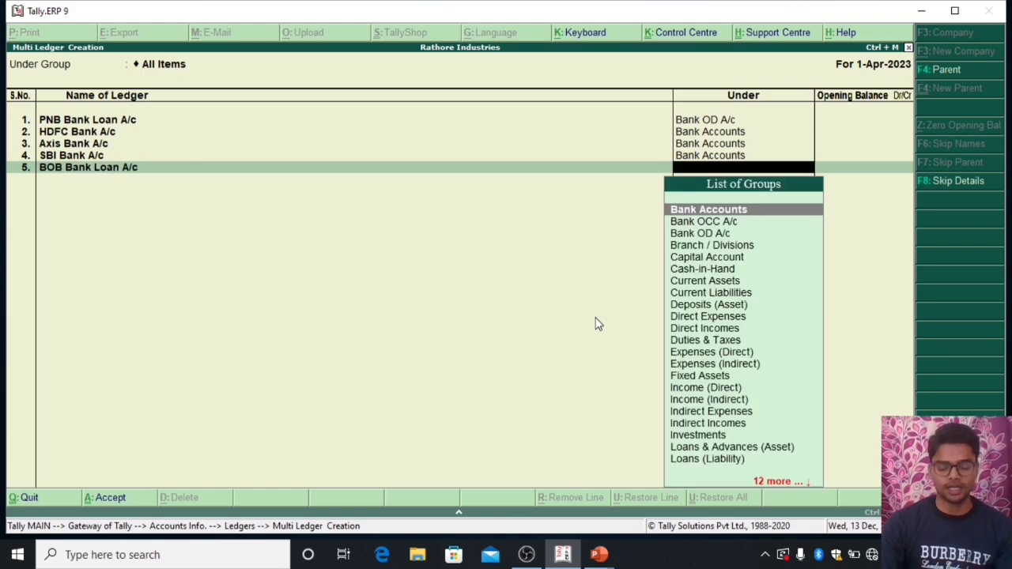
pyautogui.write('Ban')
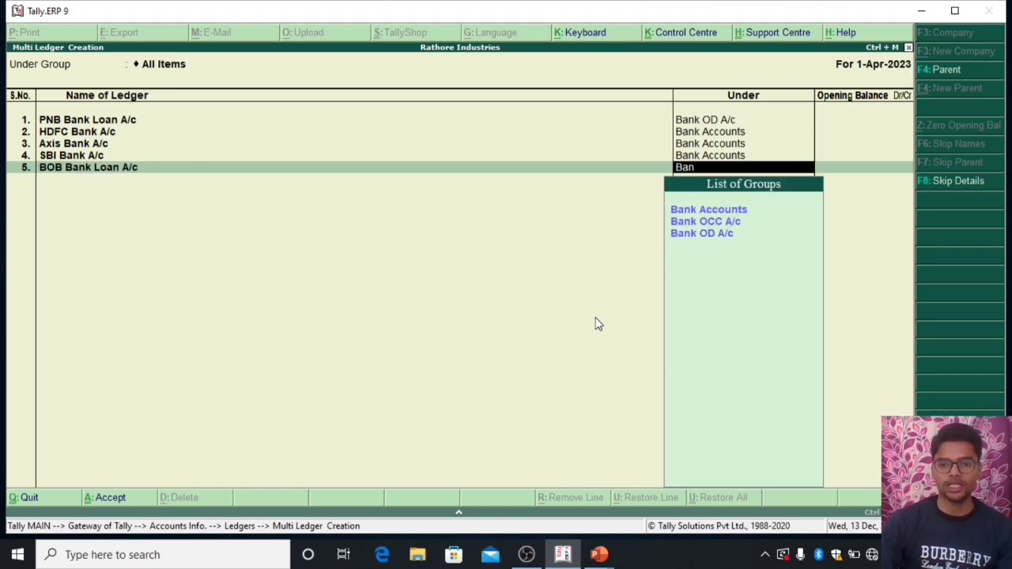
pyautogui.press('Down')
pyautogui.press('Down')
pyautogui.press('Return')
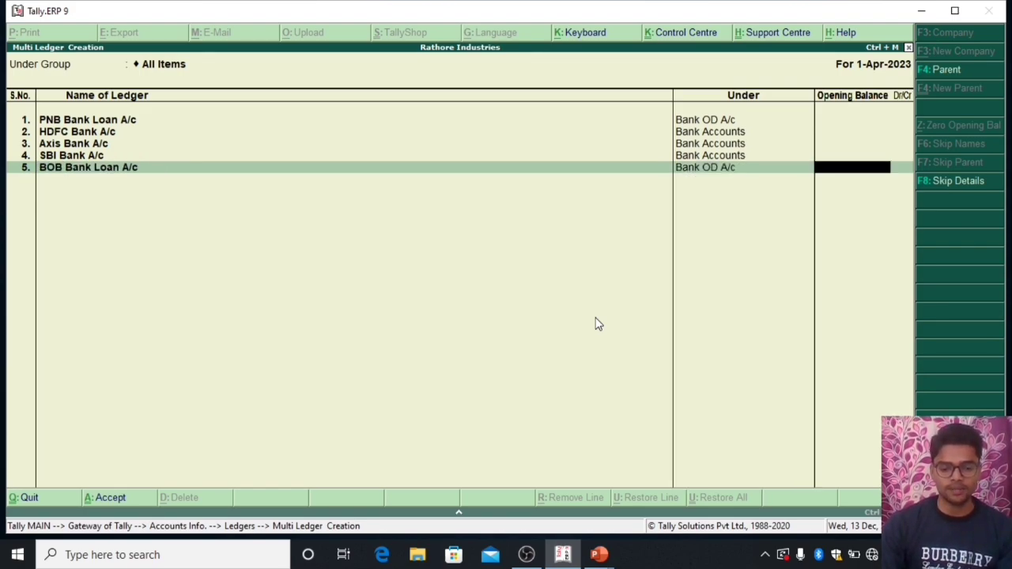
pyautogui.press('Return')
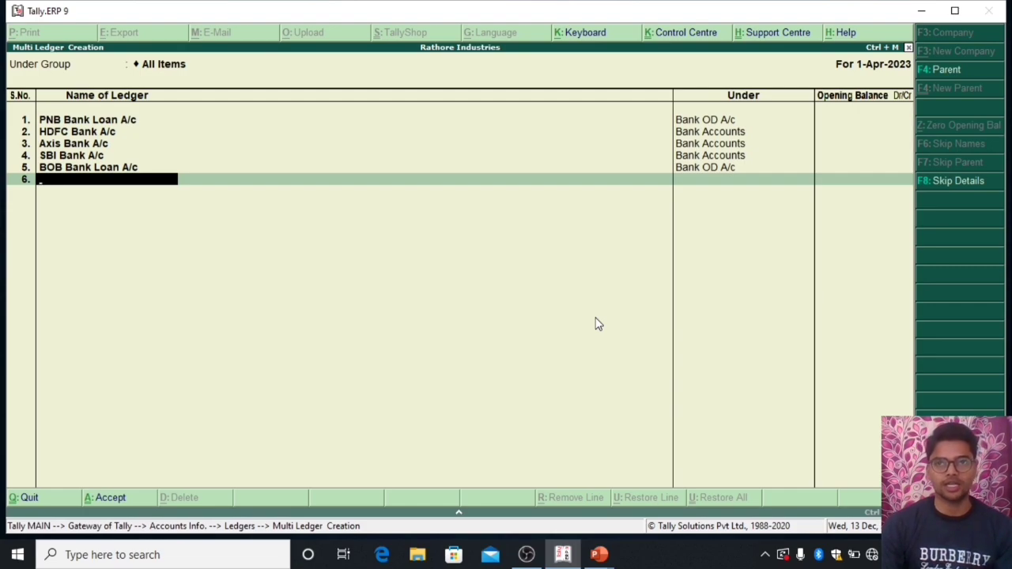
pyautogui.press('Return')
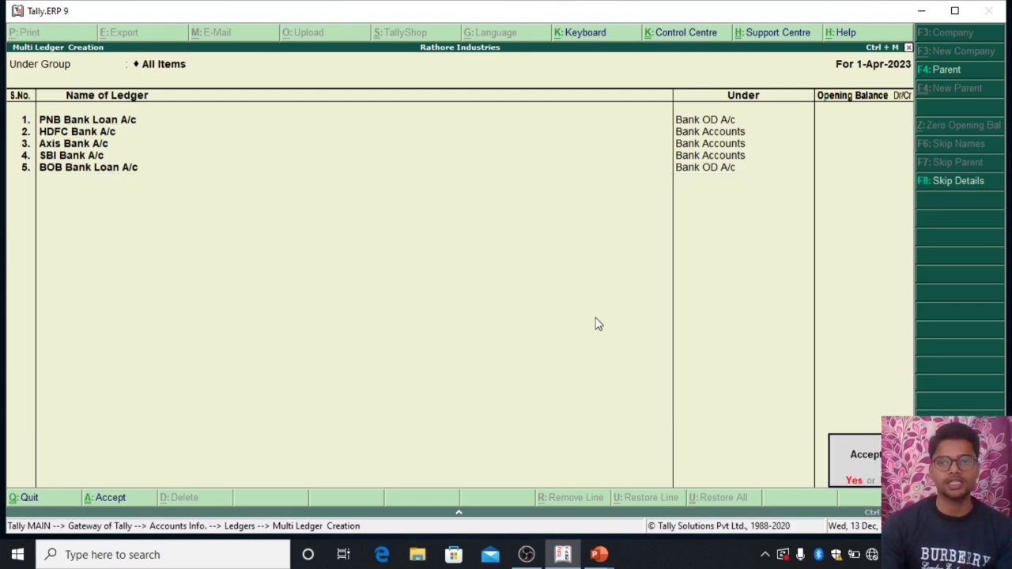
# Save the listed bank and loan ledgers and leave multiple ledger creation.
pyautogui.press('Return')
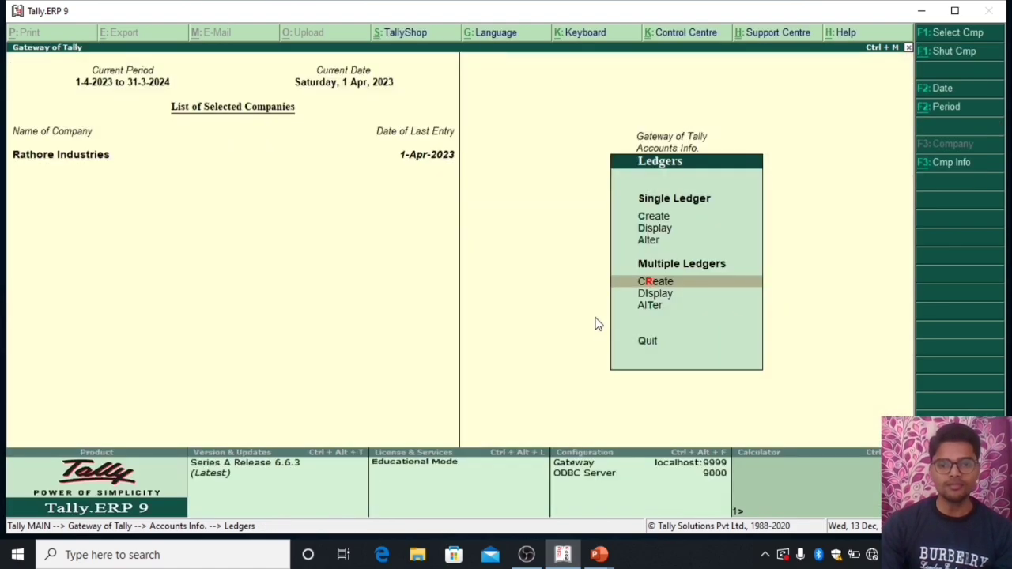
pyautogui.press('Escape')
# Look through the list of ledgers in the single ledger display to check the newly created accounts.
pyautogui.press('Return')
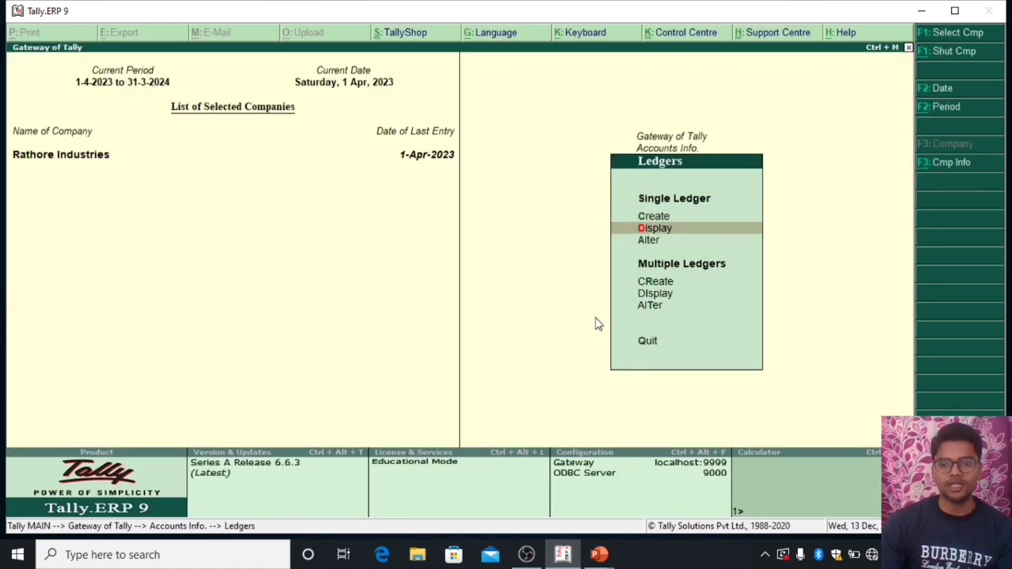
pyautogui.press('Return')
pyautogui.press('Down')
pyautogui.press('Down')
pyautogui.press('Down')
pyautogui.press('Down')
pyautogui.press('Down')
pyautogui.press('Down')
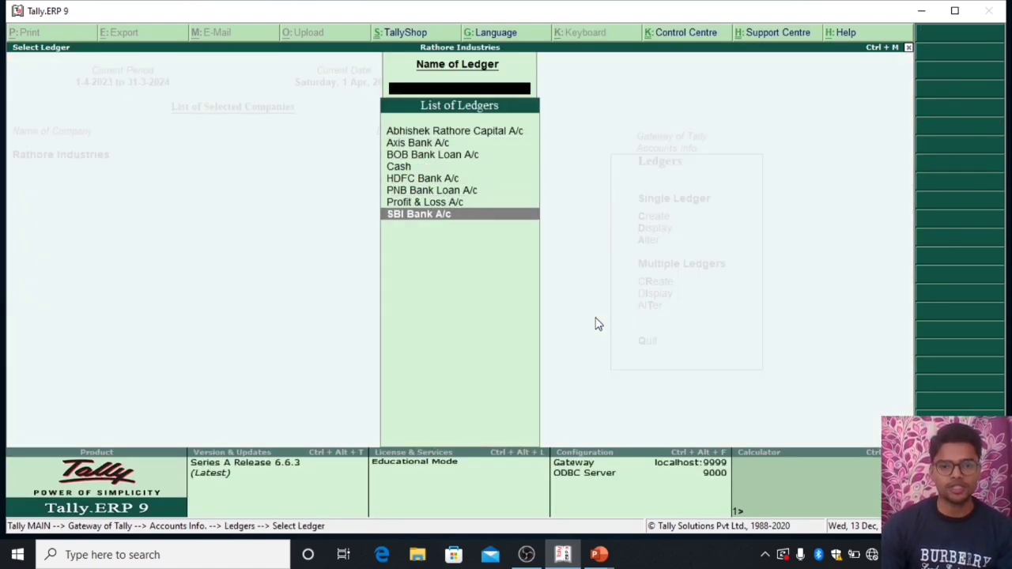
pyautogui.press('Up')
pyautogui.press('Up')
pyautogui.press('Up')
pyautogui.press('Up')
pyautogui.press('Up')
pyautogui.press('Up')
pyautogui.press('Up')
pyautogui.press('Escape')
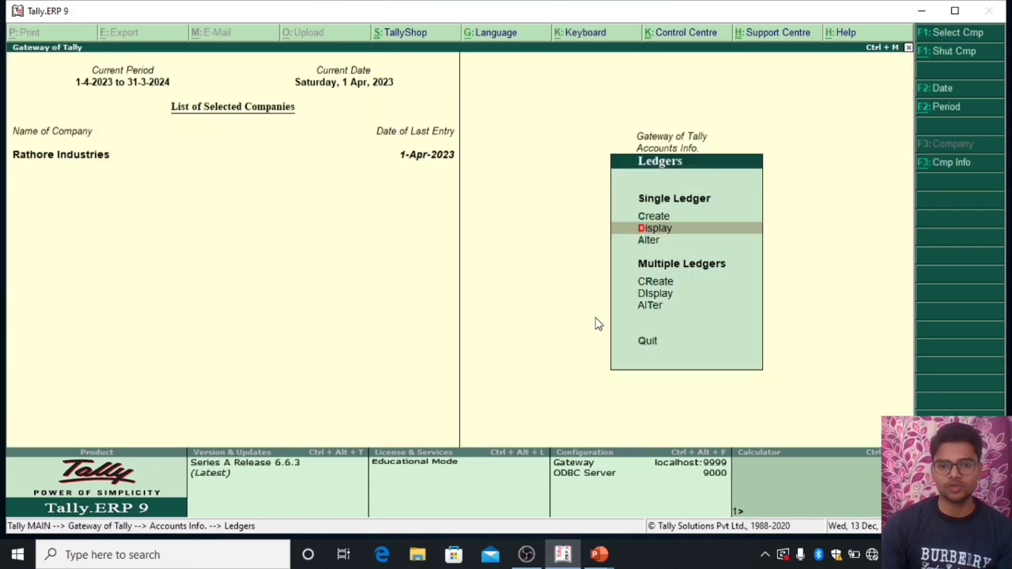
# Examine the detailed trial balance, then return to the Gateway of Tally.
pyautogui.press('Escape')
pyautogui.press('Escape')
pyautogui.press('Up')
pyautogui.press('Up')
pyautogui.press('Return')
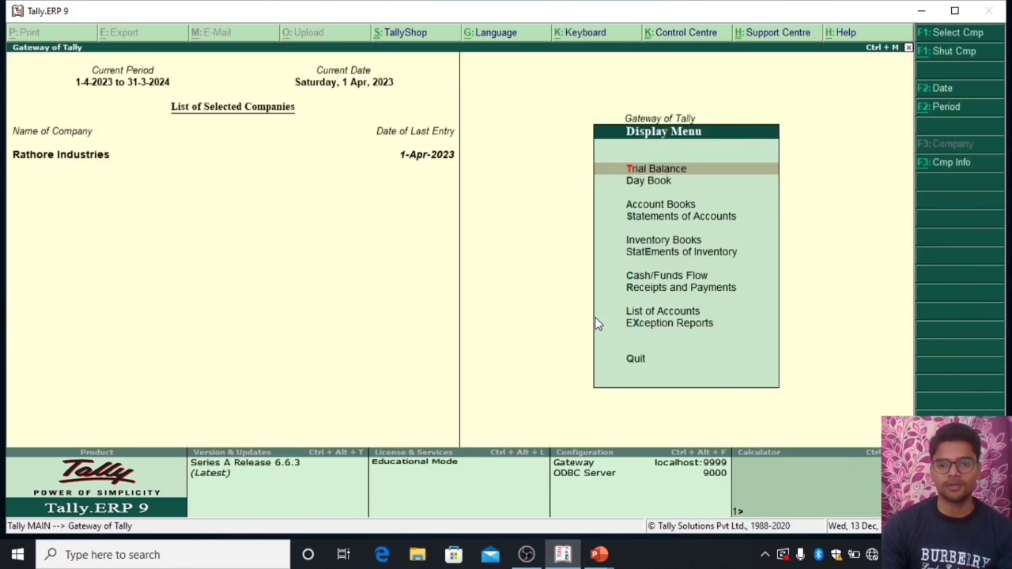
pyautogui.press('Return')
pyautogui.hotkey('alt', 'F1')
pyautogui.press('Down')
pyautogui.press('Down')
pyautogui.press('Down')
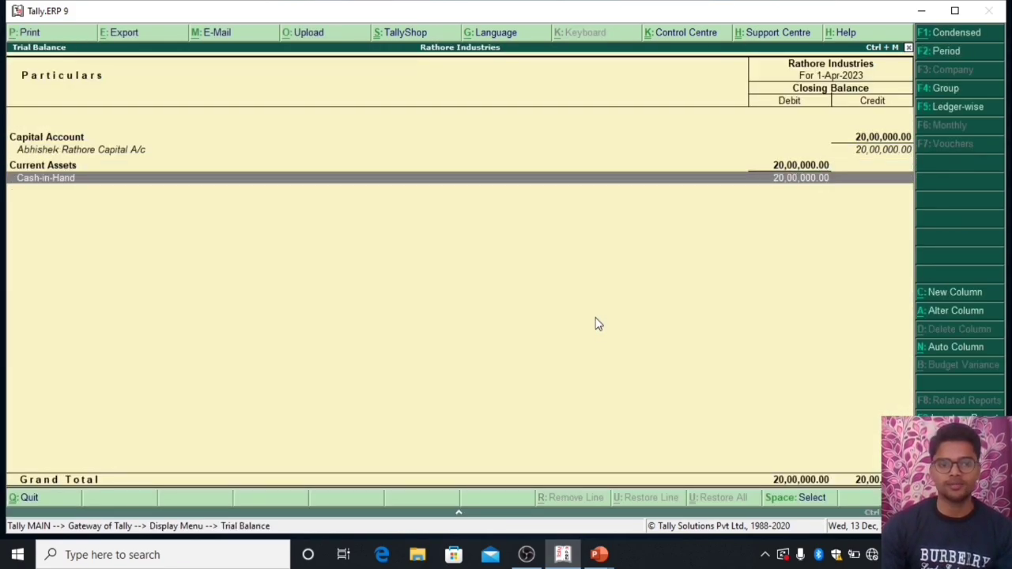
pyautogui.press('Escape')
pyautogui.press('Escape')
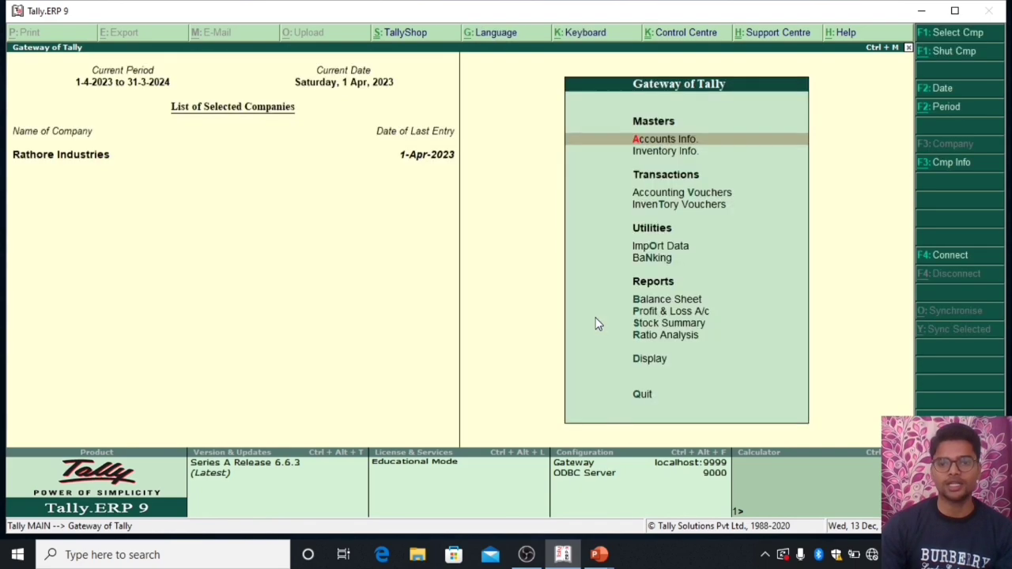
# Start a contra accounting voucher with Cash as the account and PNB Bank Loan A/c under the particulars.
pyautogui.press('Down')
pyautogui.press('Down')
pyautogui.press('Down')
pyautogui.press('Up')
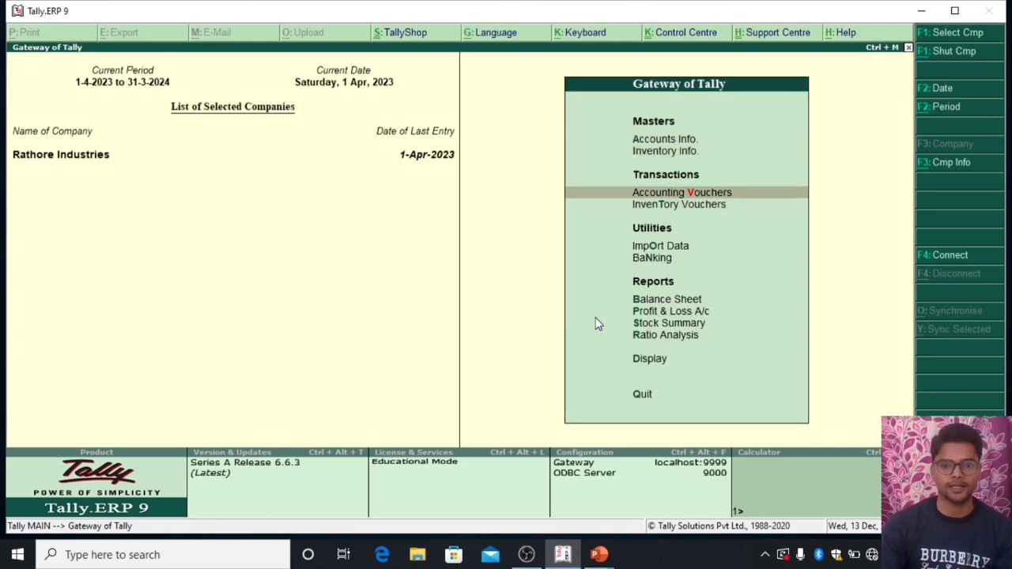
pyautogui.press('Return')
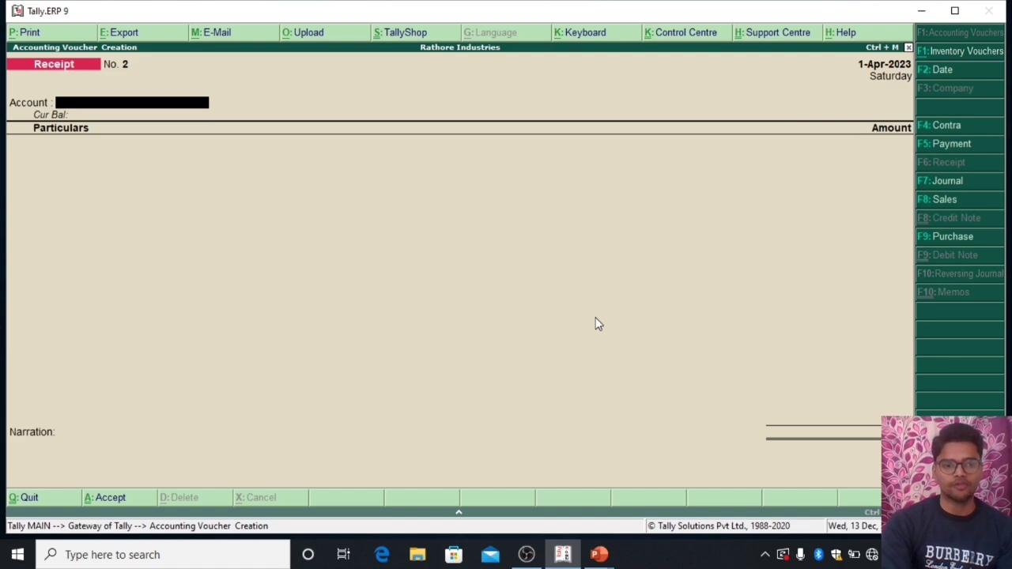
pyautogui.press('F4')
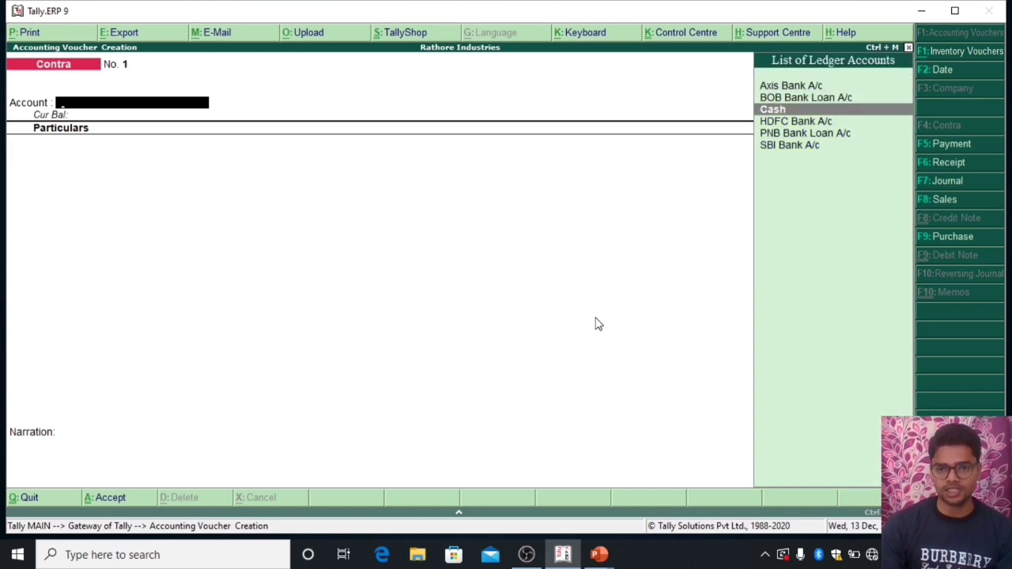
pyautogui.press('Return')
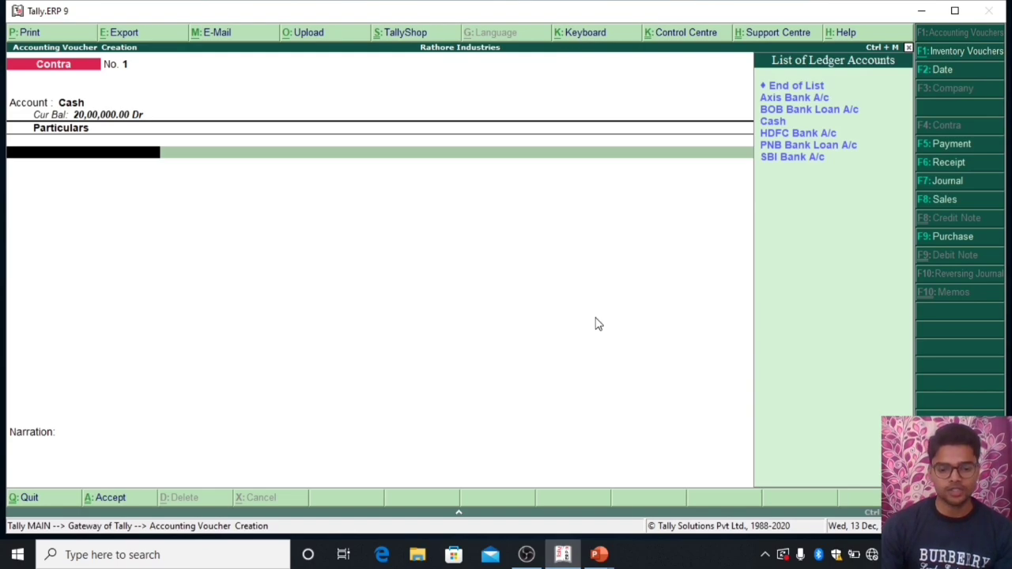
pyautogui.write('P')
pyautogui.press('Return')
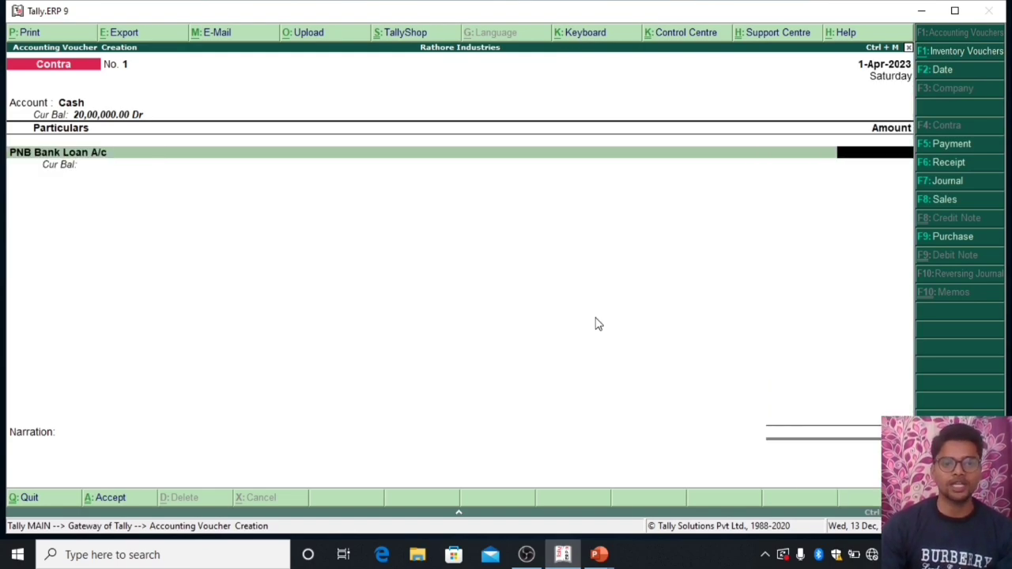
# Set the PNB Bank Loan A/c amount to 500000 and save the contra voucher without a narration.
pyautogui.write('500000')
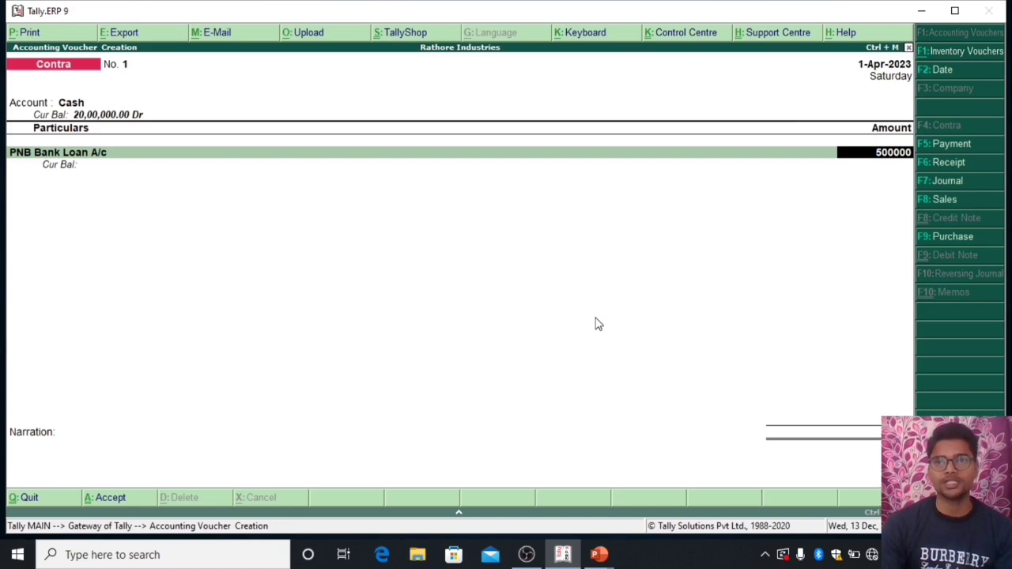
pyautogui.press('Return')
pyautogui.press('Return')
pyautogui.press('Return')
pyautogui.press('Return')
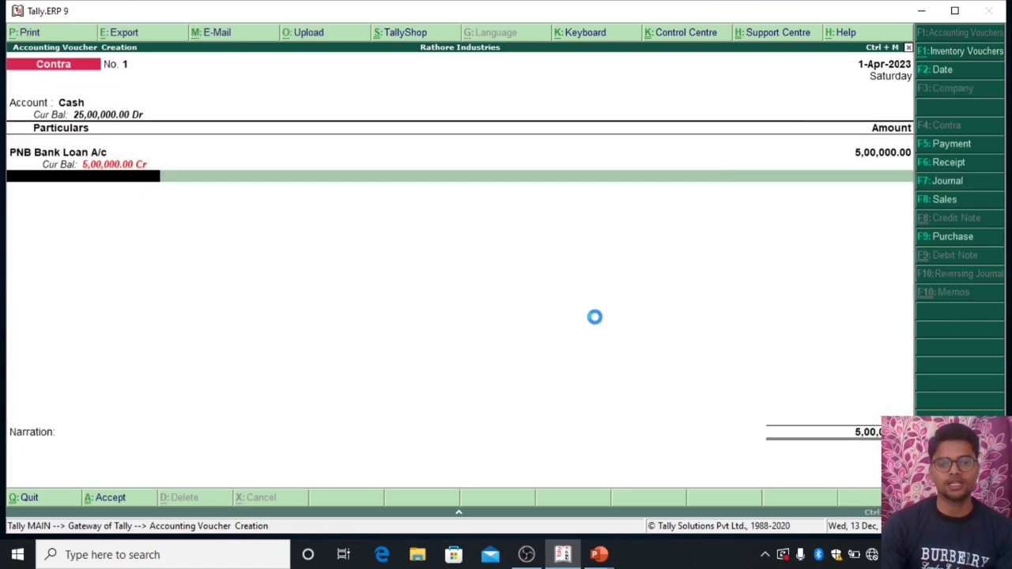
pyautogui.press('Return')
pyautogui.press('Return')
pyautogui.press('Return')
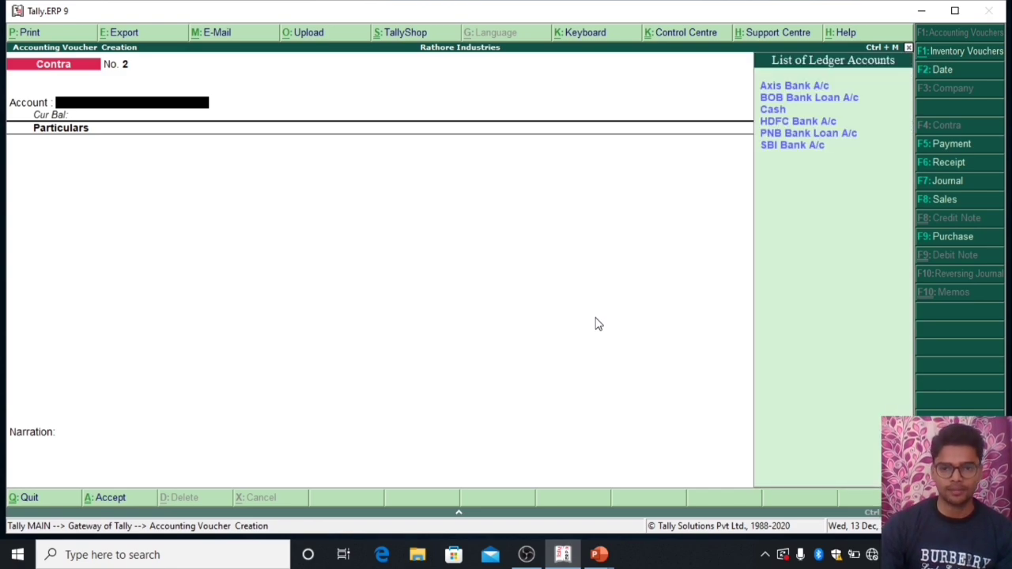
# Fill in a second contra voucher with HDFC Bank A/c as the account and Cash credited for 300000.
pyautogui.press('Down')
pyautogui.press('Down')
pyautogui.press('Down')
pyautogui.press('Down')
pyautogui.press('Return')
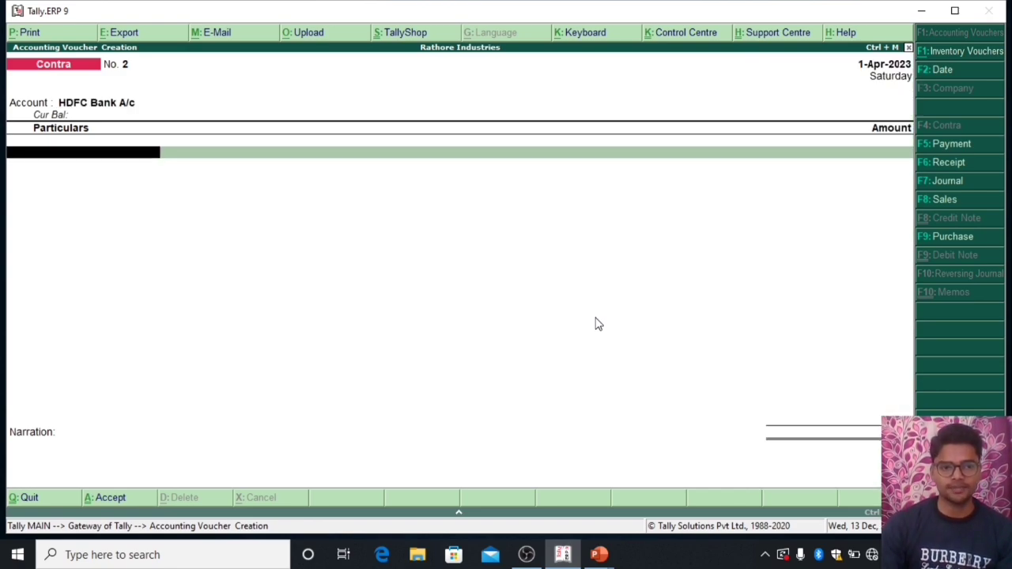
pyautogui.write('Ca')
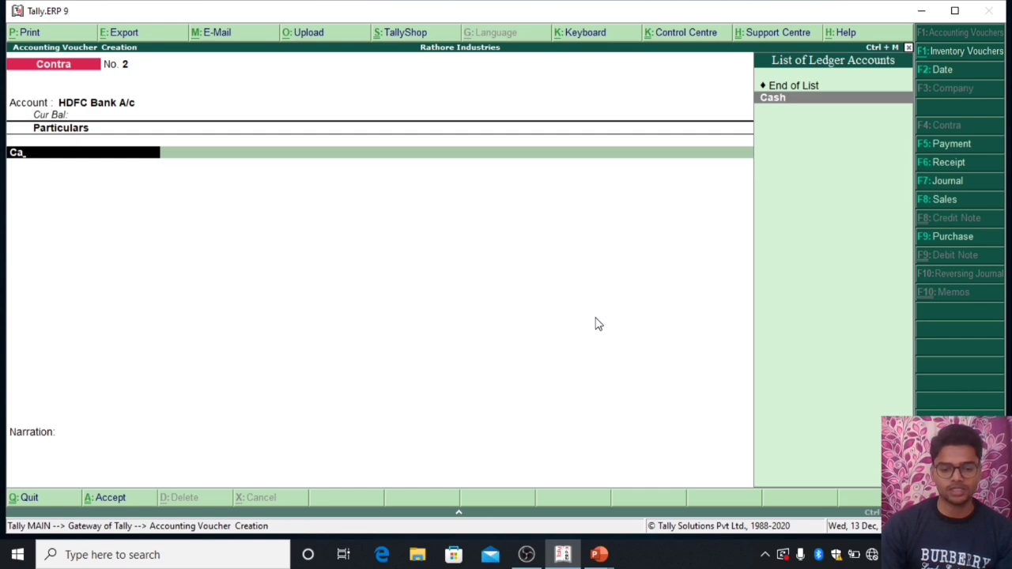
pyautogui.press('Return')
pyautogui.write('300000')
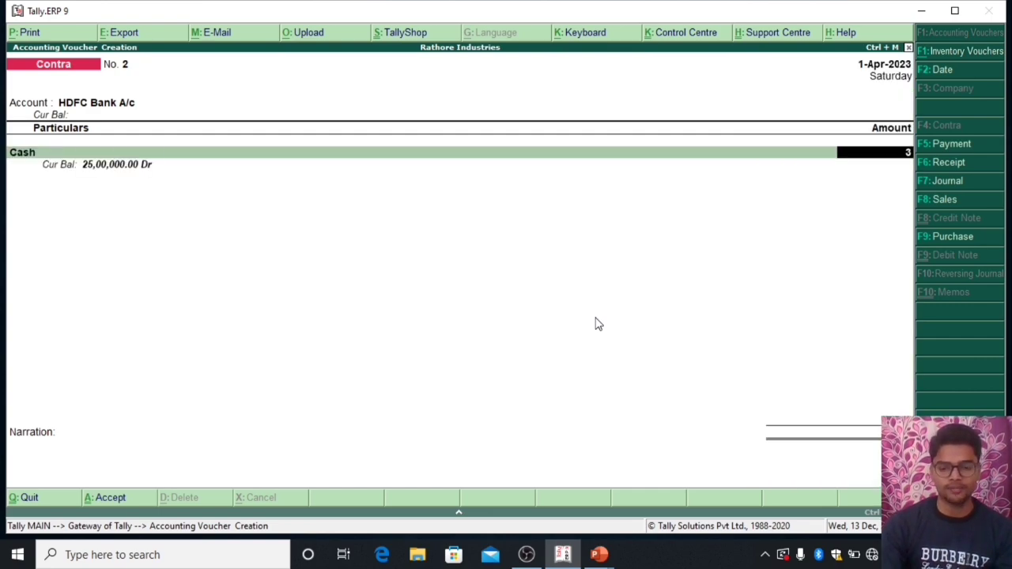
# Keep the default Cash bank allocation for HDFC Bank A/c with blank denominations, and save the voucher without a narration.
pyautogui.press('Return')
pyautogui.press('Return')
pyautogui.press('Return')
pyautogui.press('Return')
pyautogui.press('Return')
pyautogui.press('Return')
pyautogui.press('Return')
pyautogui.press('Return')
pyautogui.press('Return')
pyautogui.press('Return')
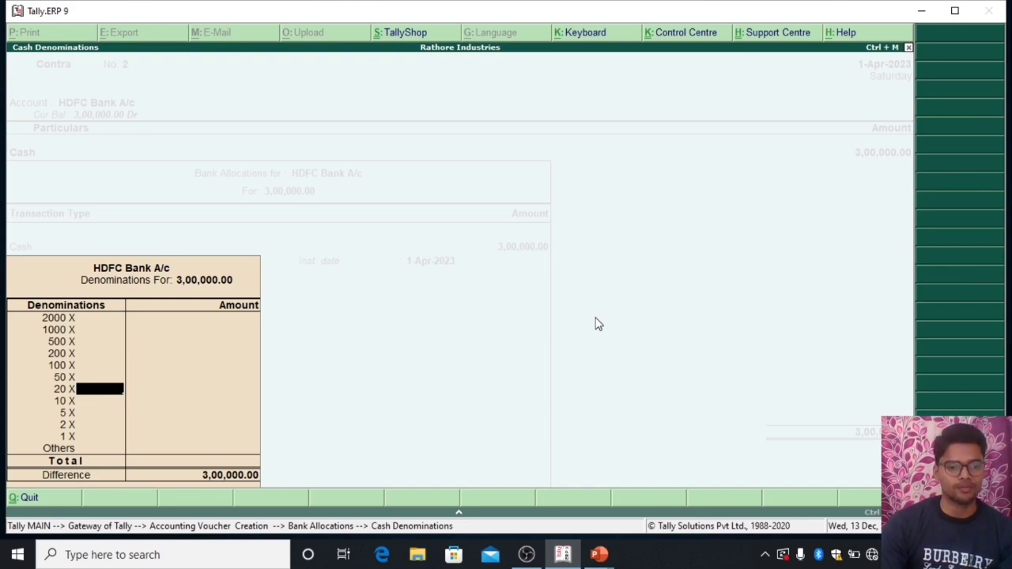
pyautogui.press('Return')
pyautogui.press('Return')
pyautogui.press('Return')
pyautogui.press('Return')
pyautogui.press('Return')
pyautogui.press('Return')
pyautogui.press('Return')
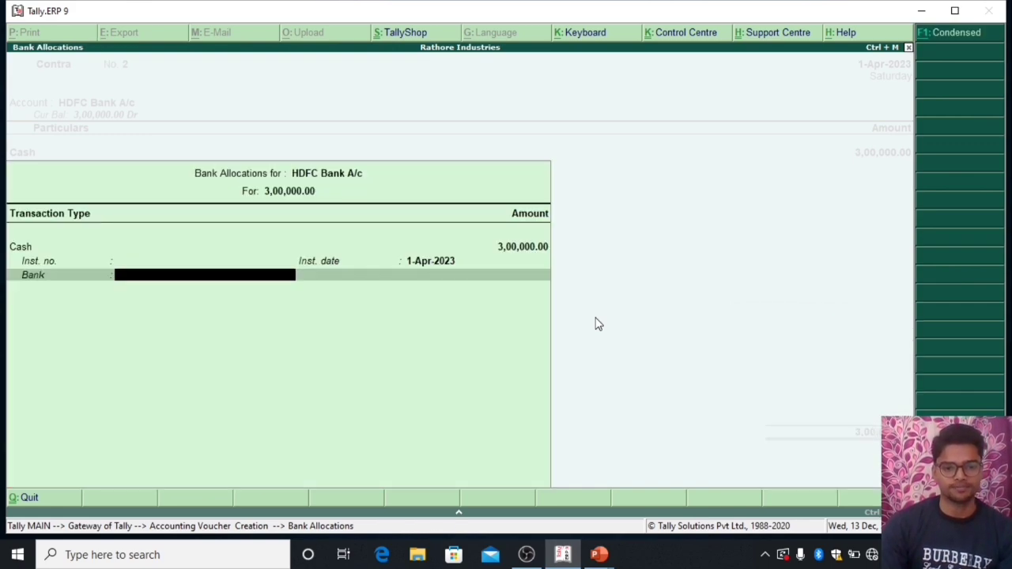
pyautogui.press('Return')
pyautogui.press('Return')
pyautogui.press('Return')
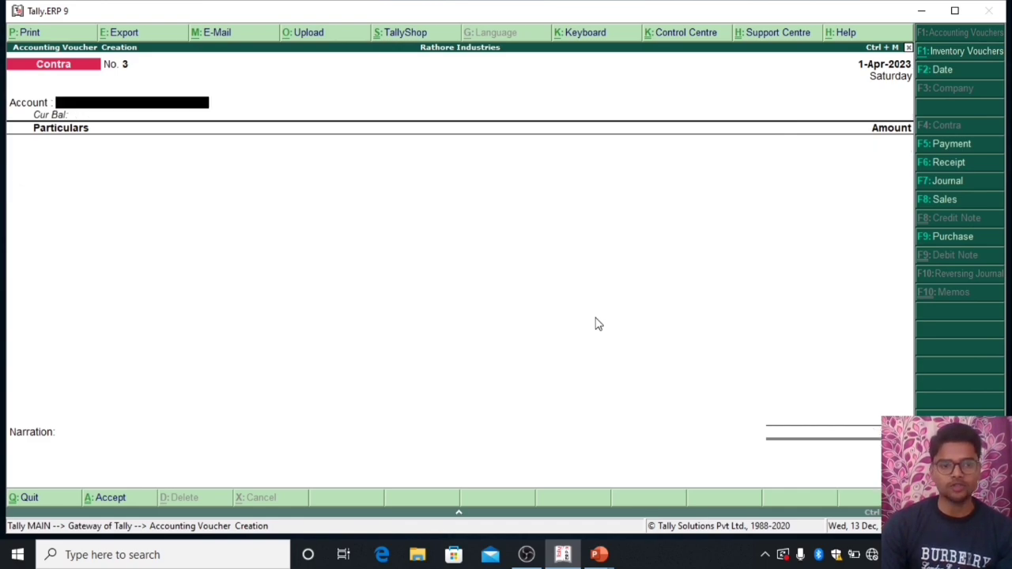
# Fill in a third contra voucher with Axis Bank A/c as the account and Cash credited for 400000.
pyautogui.press('Down')
pyautogui.press('Up')
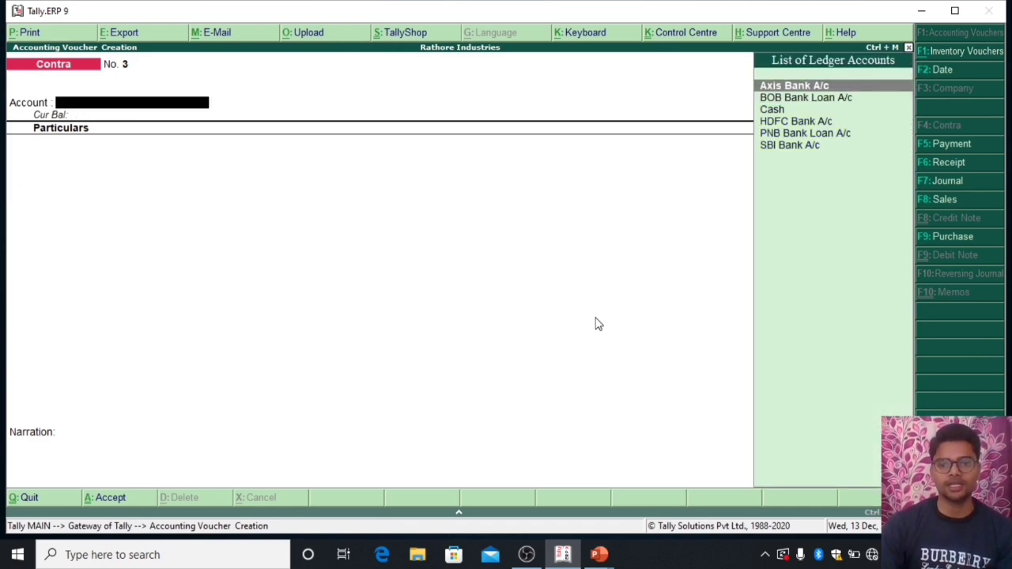
pyautogui.press('Return')
pyautogui.write('Ca')
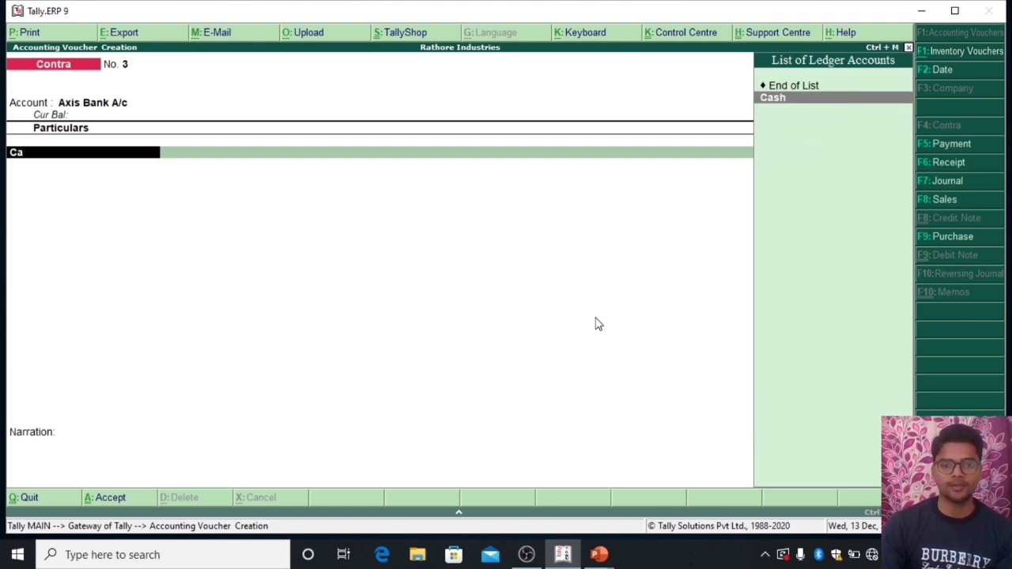
pyautogui.press('Return')
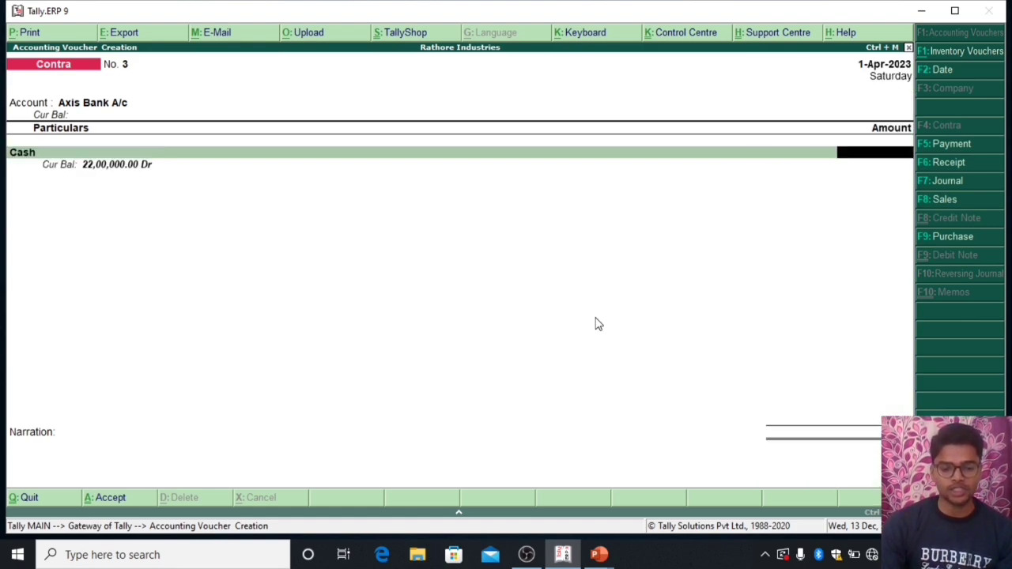
pyautogui.write('400000')
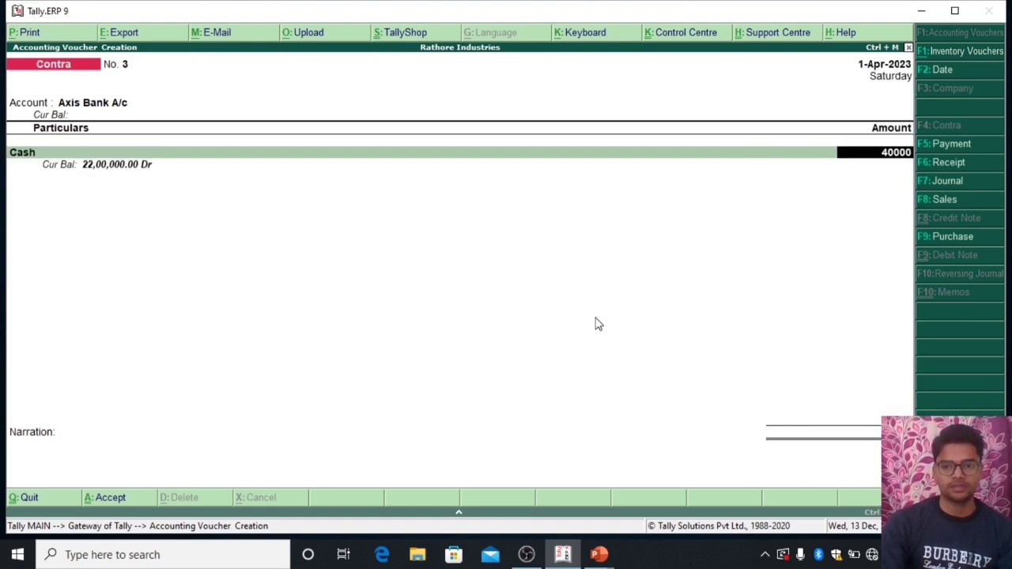
# Keep the default Cash bank allocation for Axis Bank A/c with blank denominations, and save the voucher without a narration.
pyautogui.press('Return')
pyautogui.press('Return')
pyautogui.press('Return')
pyautogui.press('Return')
pyautogui.press('Return')
pyautogui.press('Return')
pyautogui.press('Return')
pyautogui.press('Return')
pyautogui.press('Return')
pyautogui.press('Return')
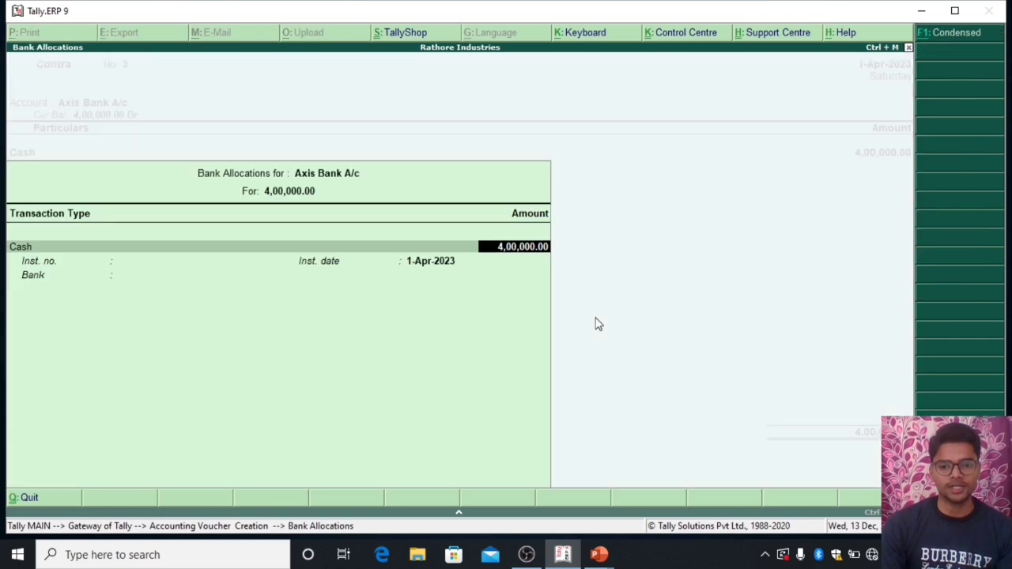
pyautogui.press('Return')
pyautogui.press('Return')
pyautogui.press('Return')
pyautogui.press('Return')
pyautogui.press('Return')
pyautogui.press('Return')
pyautogui.press('Return')
pyautogui.press('Return')
pyautogui.press('Return')
pyautogui.press('Return')
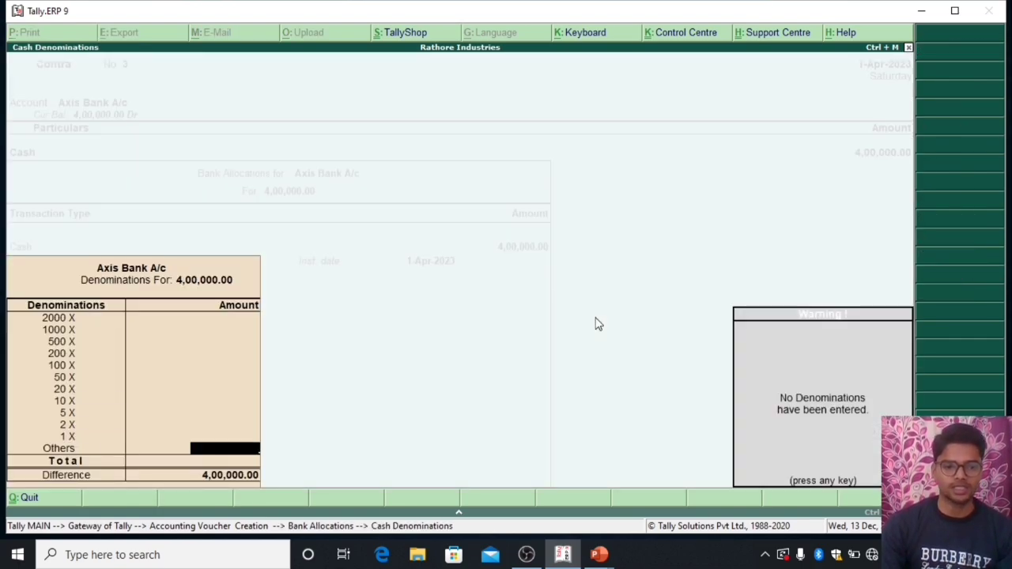
pyautogui.press('Return')
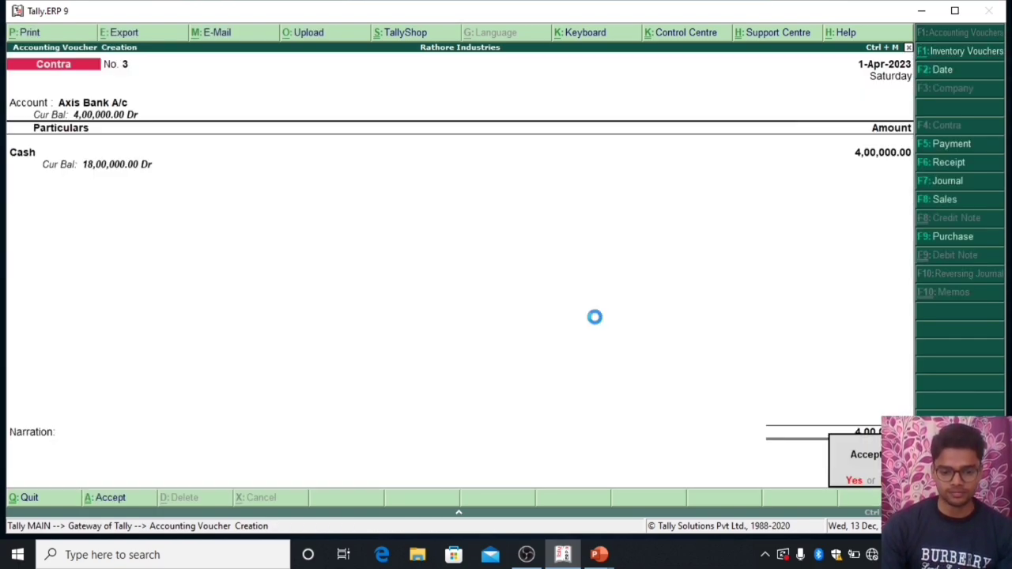
pyautogui.press('Return')
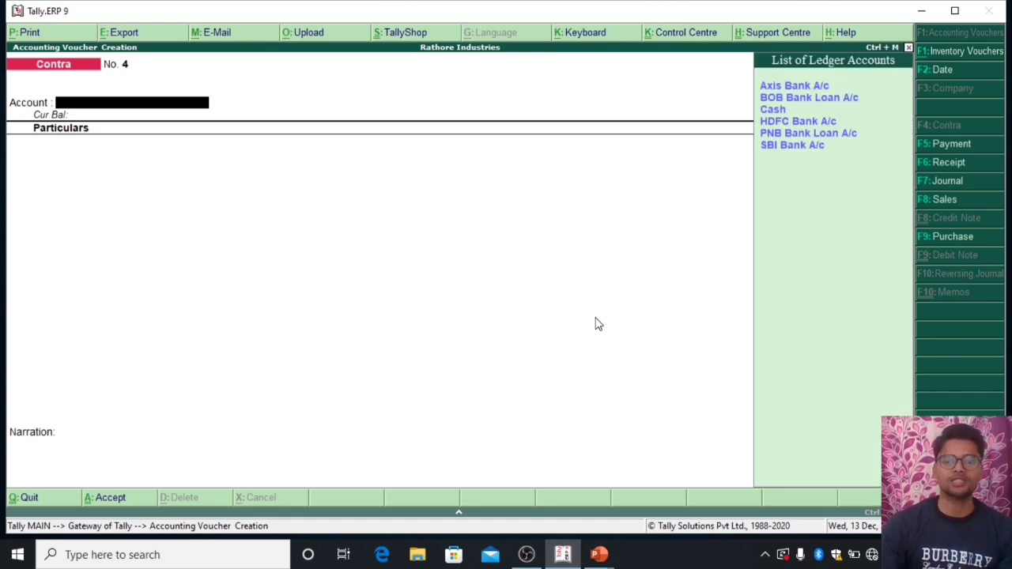
# Fill in a fourth contra voucher with SBI Bank A/c as the account and HDFC Bank A/c credited for 100000.
pyautogui.press('Down')
pyautogui.press('Down')
pyautogui.press('Down')
pyautogui.press('Down')
pyautogui.press('Down')
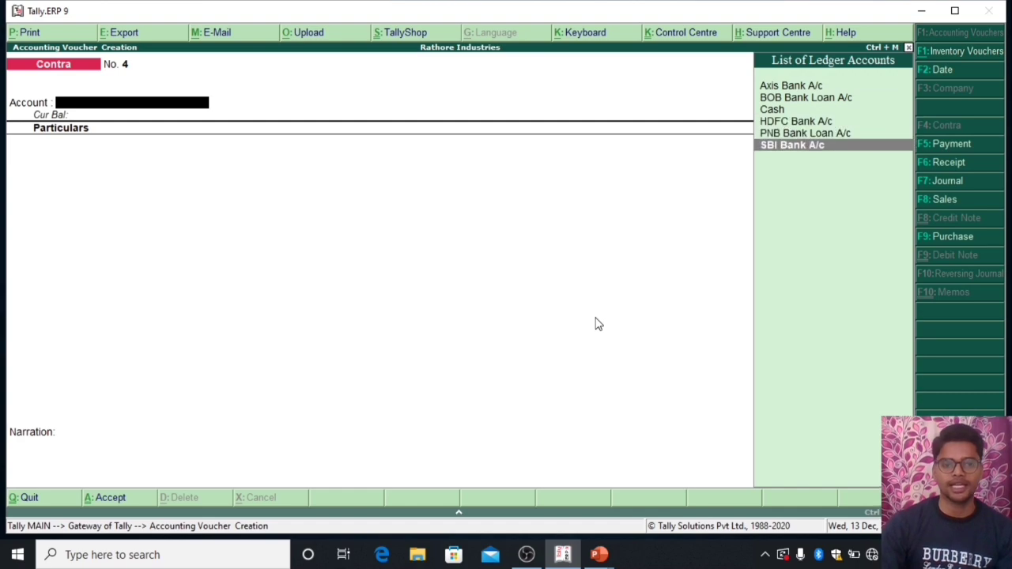
pyautogui.press('Return')
pyautogui.press('Down')
pyautogui.press('Down')
pyautogui.press('Down')
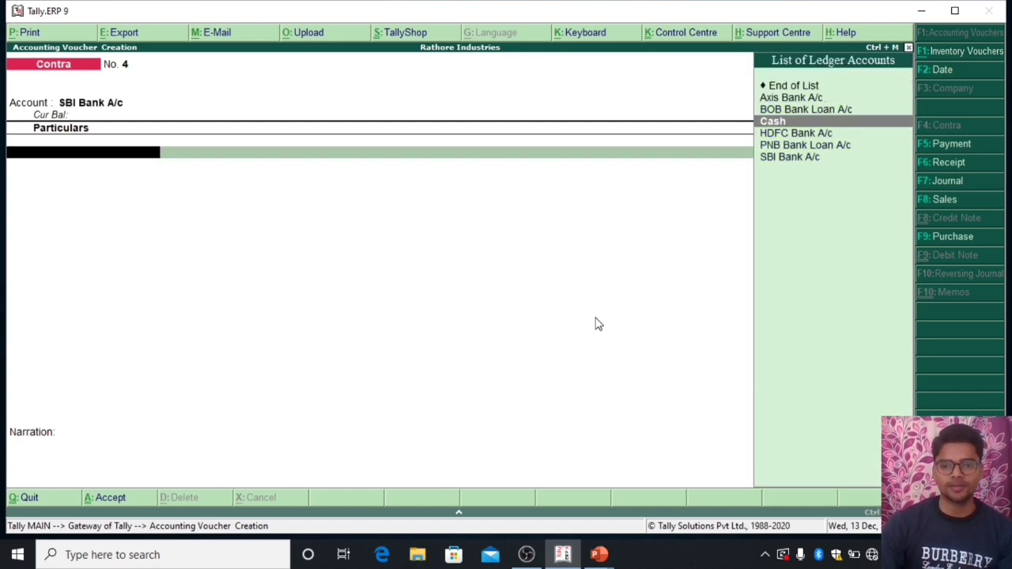
pyautogui.press('Return')
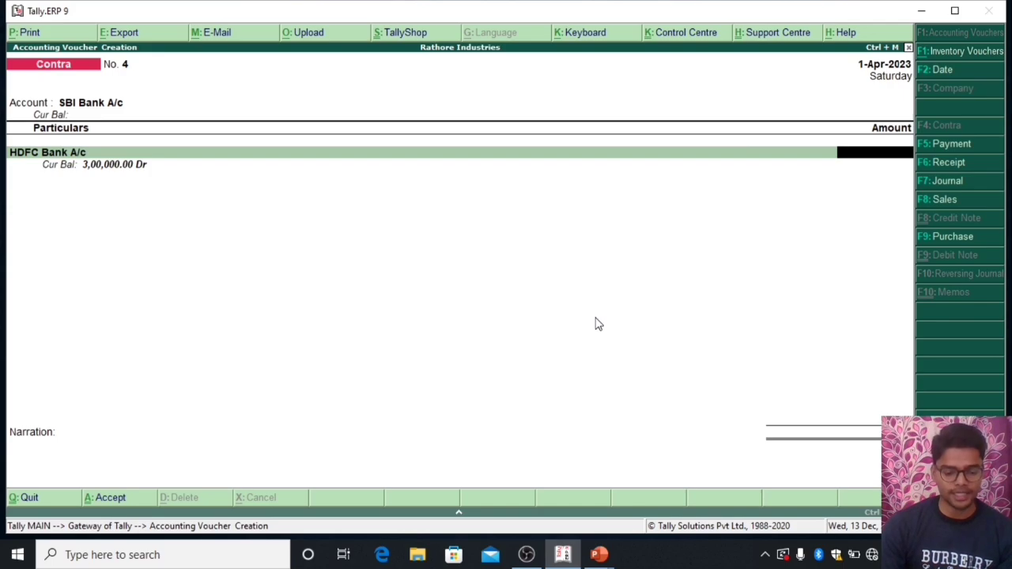
pyautogui.write('100000')
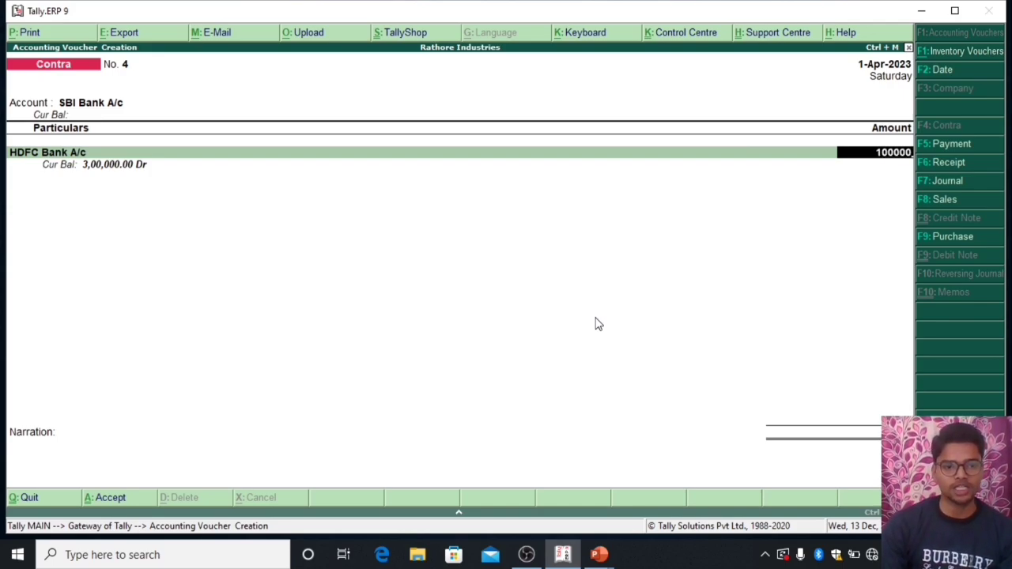
# Keep the default Cheque allocation for HDFC Bank A/c with a blank instrument number, and save the voucher without a narration.
pyautogui.press('Return')
pyautogui.press('Return')
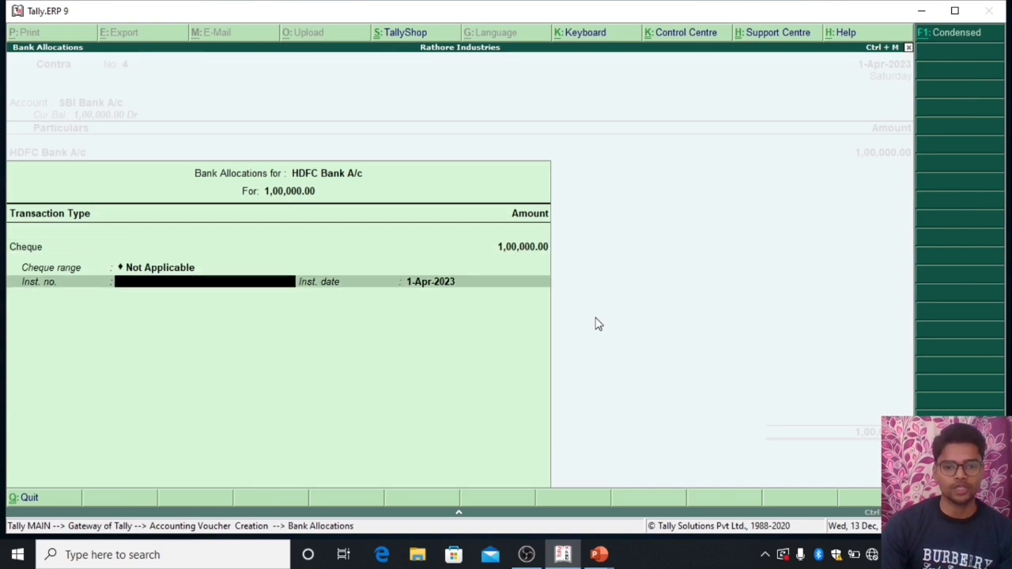
pyautogui.press('Return')
pyautogui.press('Return')
pyautogui.press('Return')
pyautogui.press('Return')
pyautogui.press('Return')
pyautogui.press('Return')
pyautogui.press('Return')
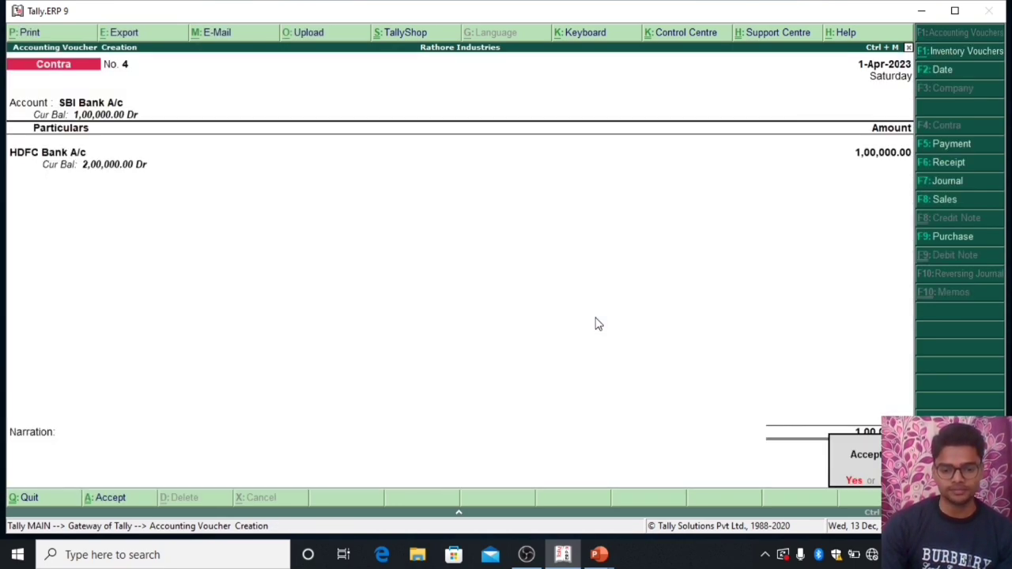
pyautogui.press('Return')
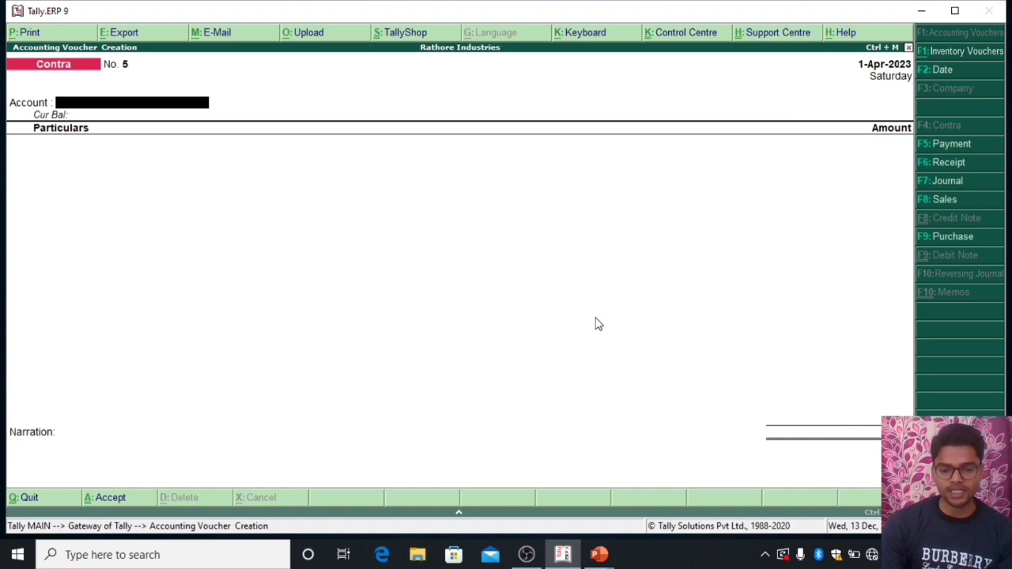
# Fill in a fifth contra voucher with SBI Bank A/c as the account and Axis Bank A/c credited for 200000.
pyautogui.press('Down')
pyautogui.press('Down')
pyautogui.press('Down')
pyautogui.press('Down')
pyautogui.press('Down')
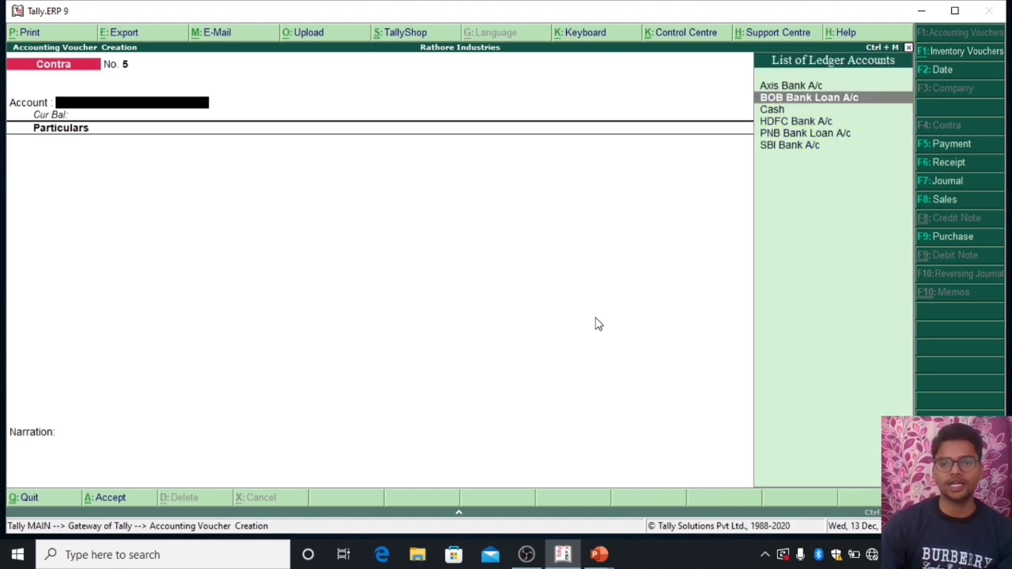
pyautogui.press('Return')
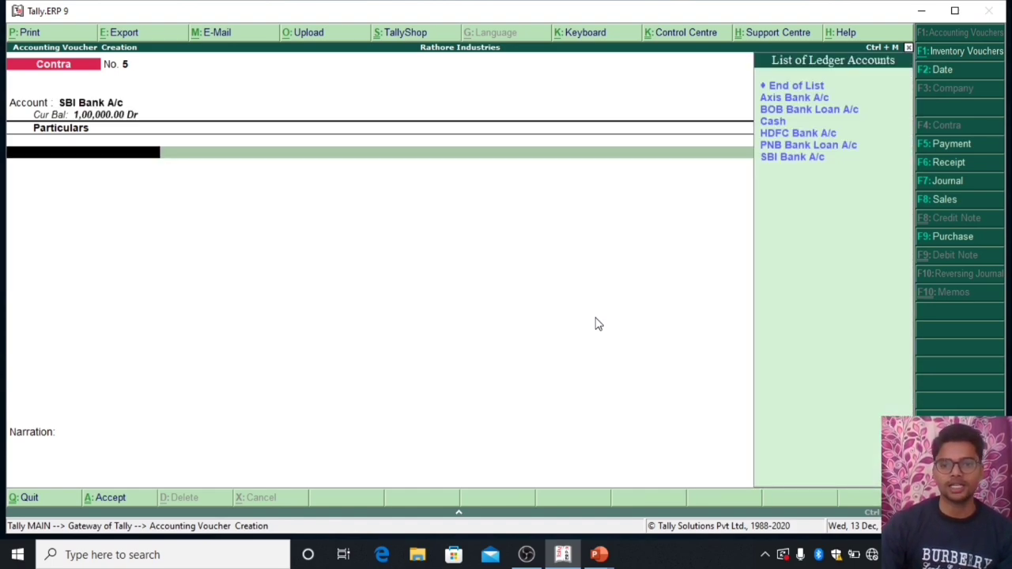
pyautogui.press('Down')
pyautogui.press('Return')
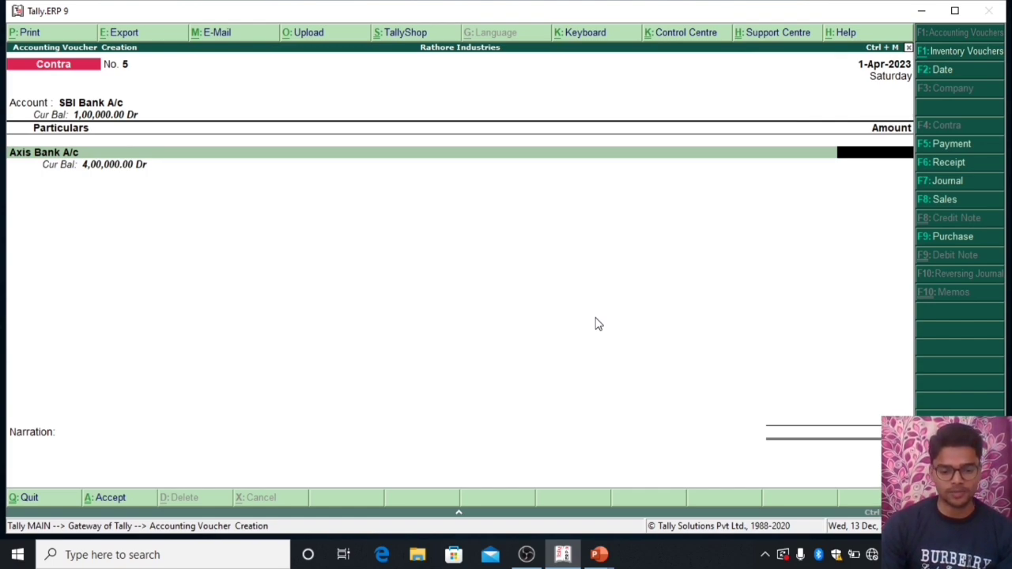
pyautogui.write('200000')
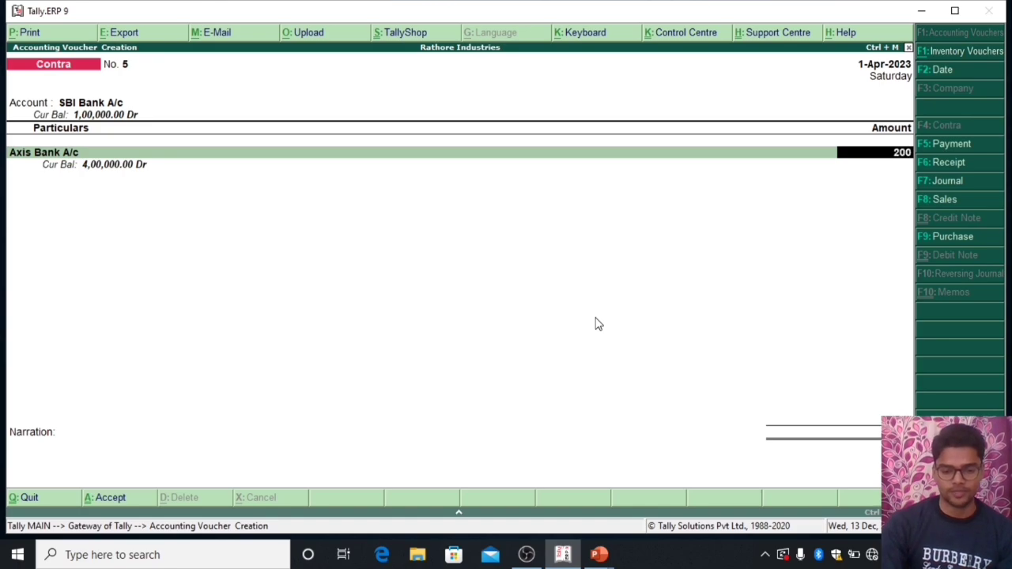
# Keep the default Cheque allocation for Axis Bank A/c, and save the voucher without a narration.
pyautogui.press('Return')
pyautogui.press('Return')
pyautogui.press('Return')
pyautogui.press('Return')
pyautogui.press('Return')
pyautogui.press('Return')
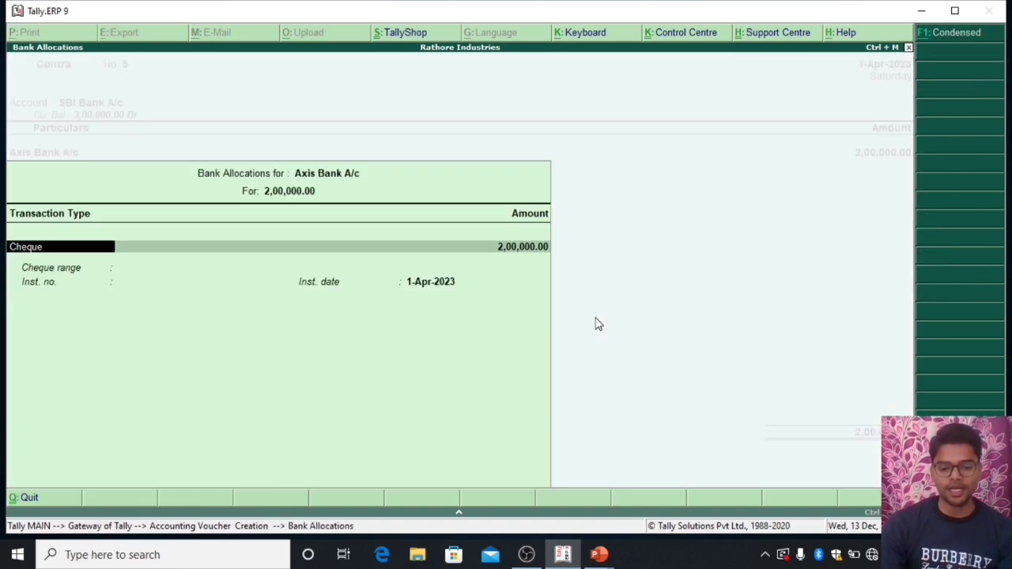
pyautogui.press('Return')
pyautogui.press('Return')
pyautogui.press('Return')
pyautogui.press('Return')
pyautogui.press('Return')
pyautogui.press('Return')
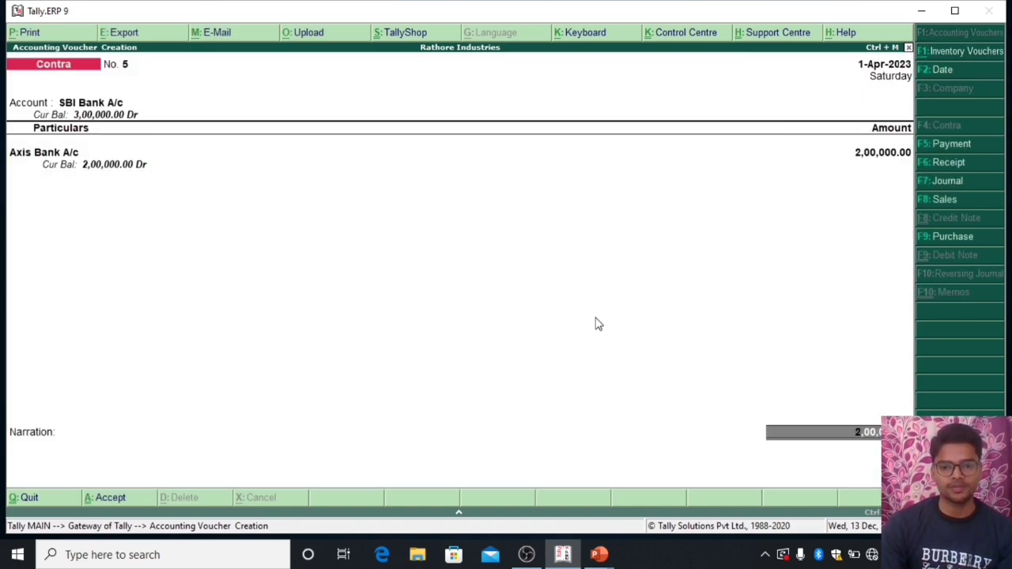
pyautogui.press('Return')
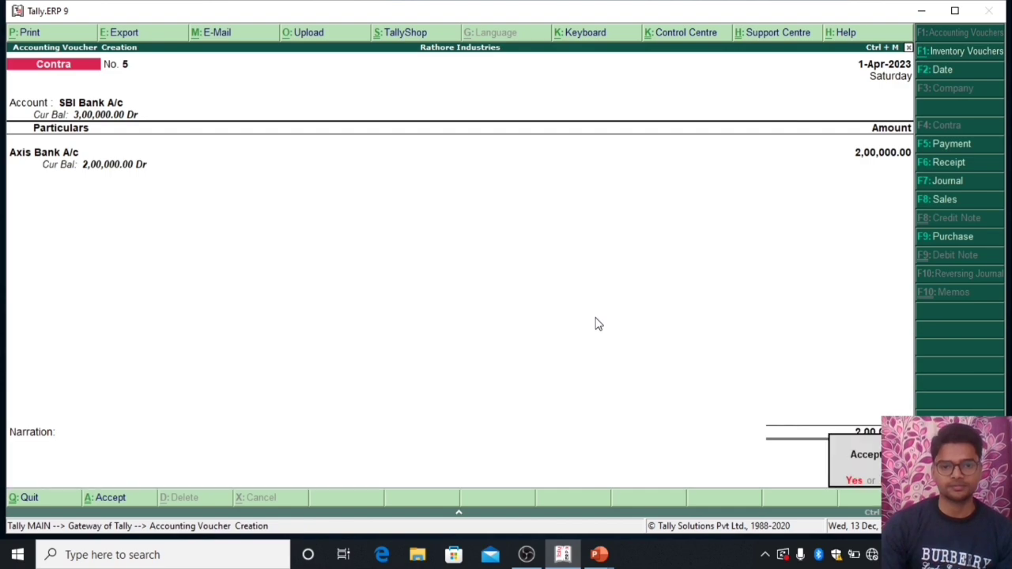
pyautogui.press('Return')
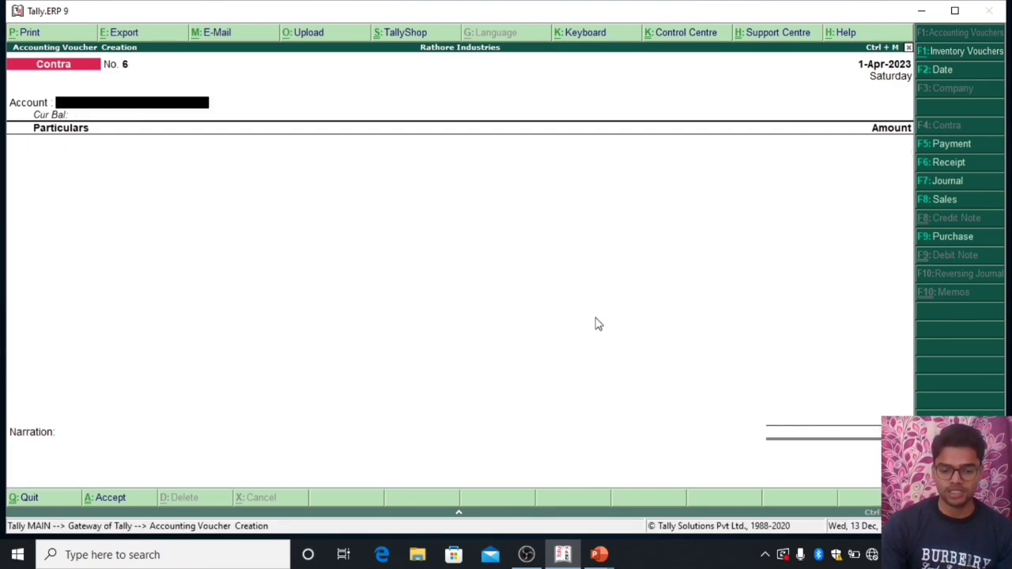
# Fill in a sixth contra voucher with Cash as the account and SBI Bank A/c credited for 50000.
pyautogui.press('Down')
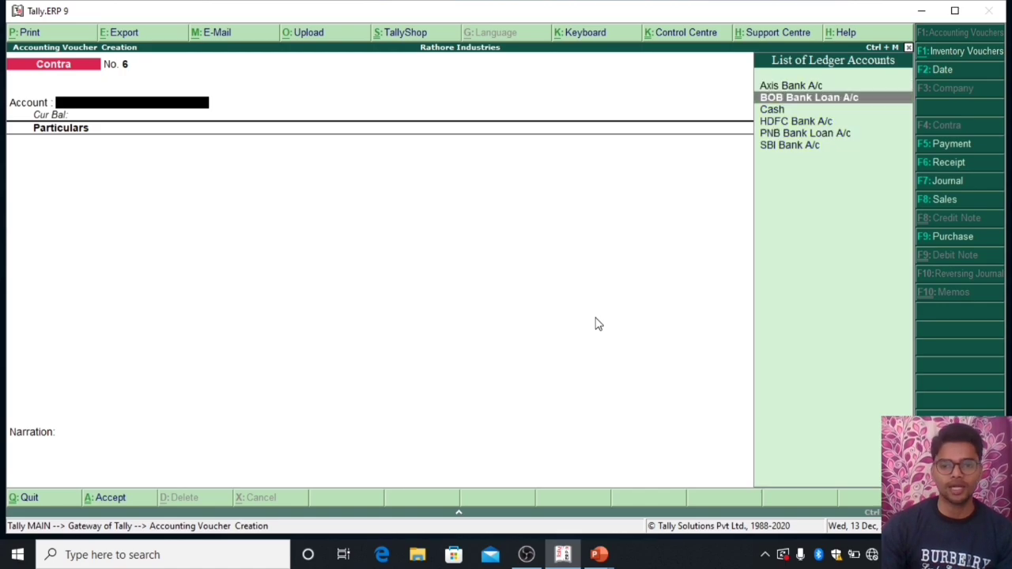
pyautogui.press('Down')
pyautogui.press('Return')
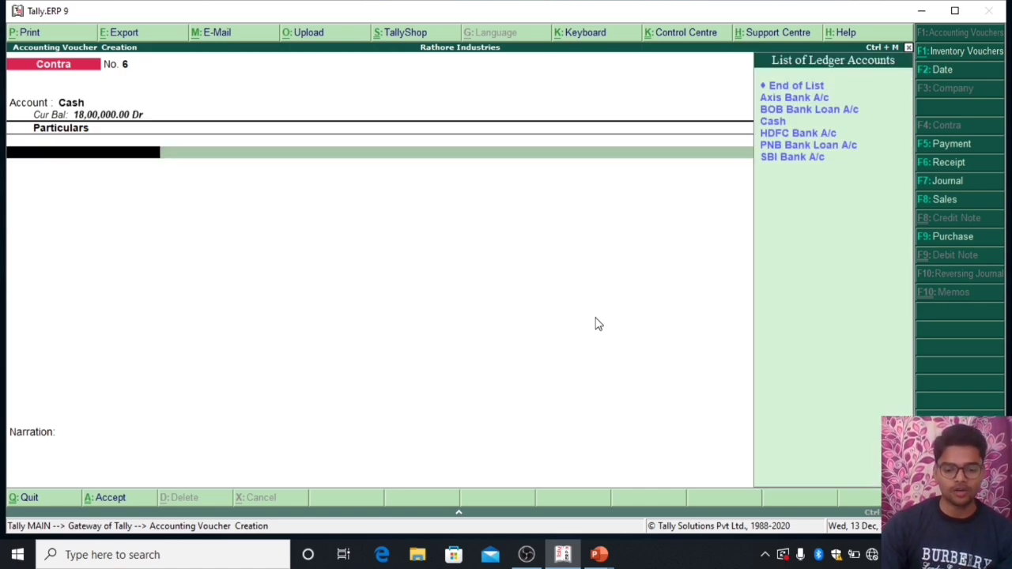
pyautogui.press('Down')
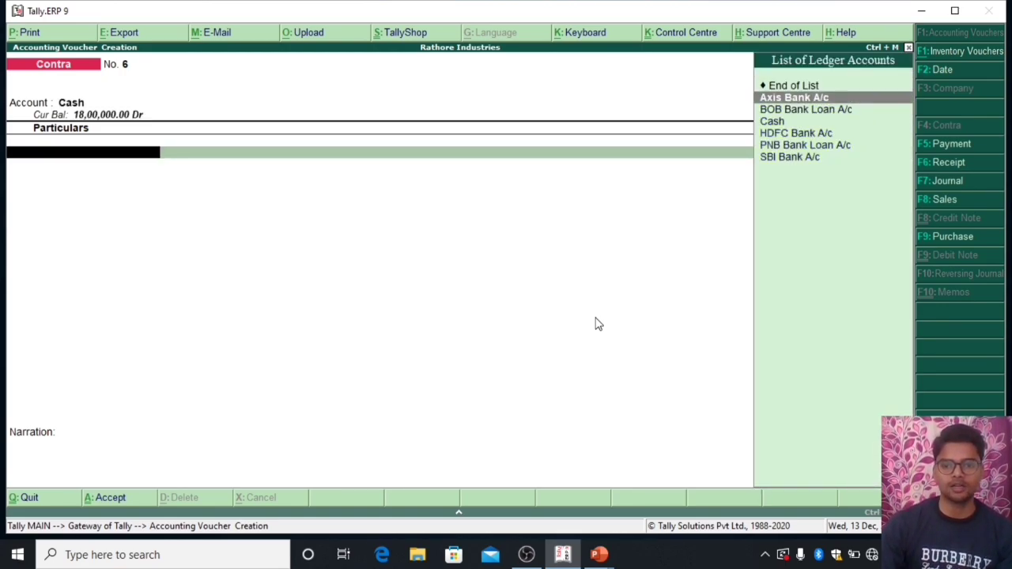
pyautogui.press('Down')
pyautogui.press('Down')
pyautogui.press('Down')
pyautogui.press('Down')
pyautogui.press('Down')
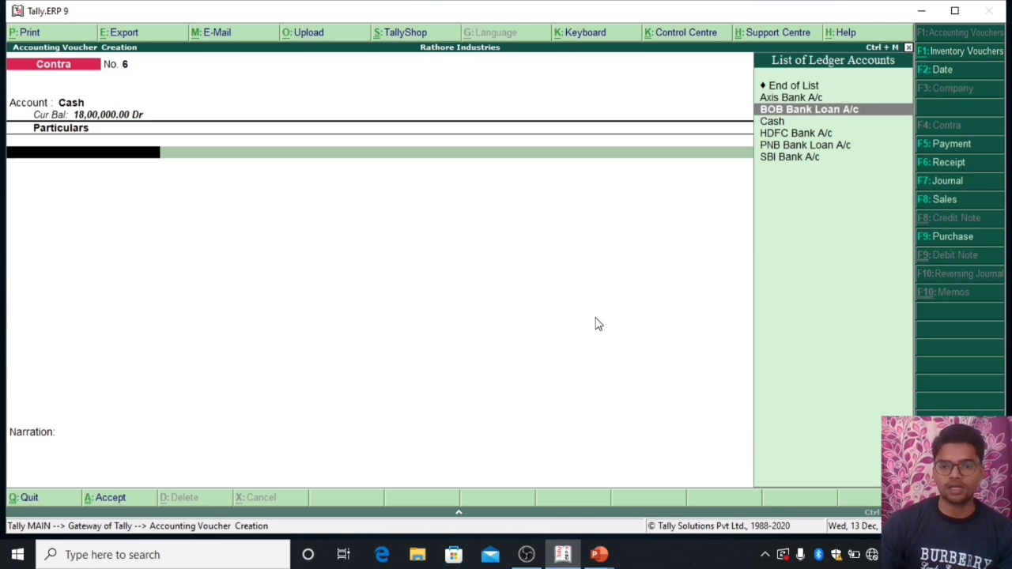
pyautogui.press('Return')
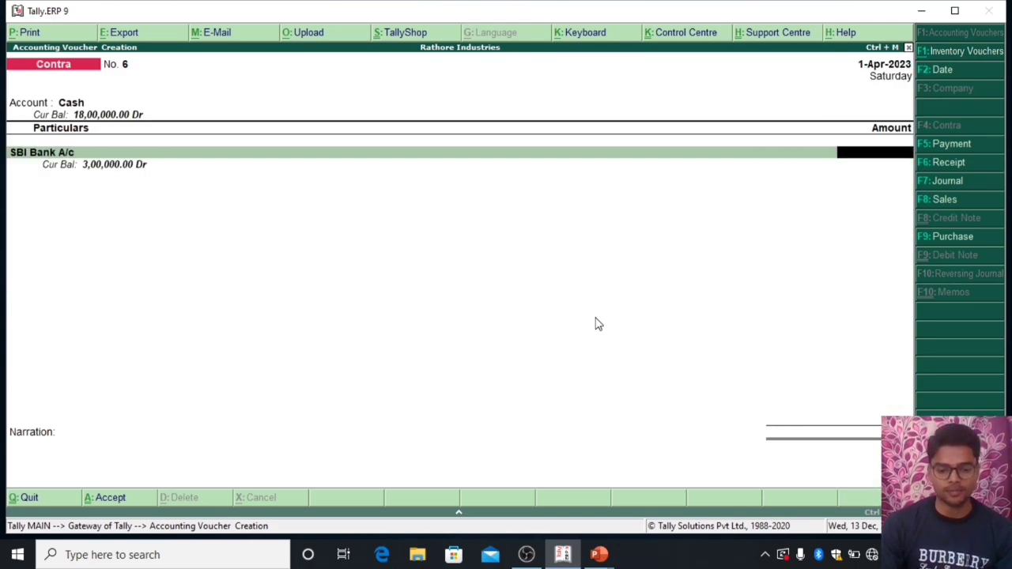
pyautogui.write('50000')
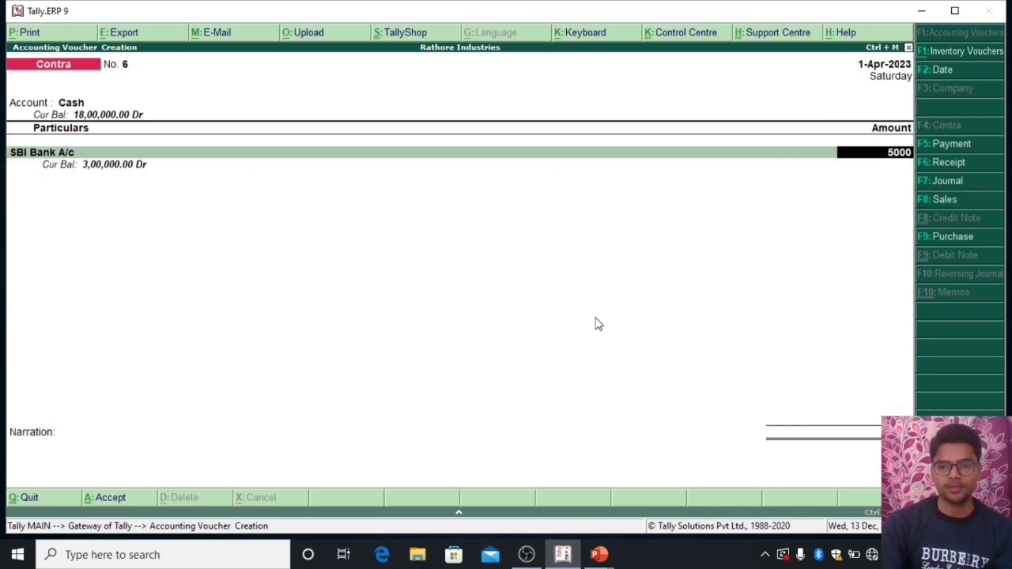
# Keep the default bank allocation for SBI Bank A/c, and save the cash withdrawal voucher without a narration.
pyautogui.press('Return')
pyautogui.press('Return')
pyautogui.press('Return')
pyautogui.press('Return')
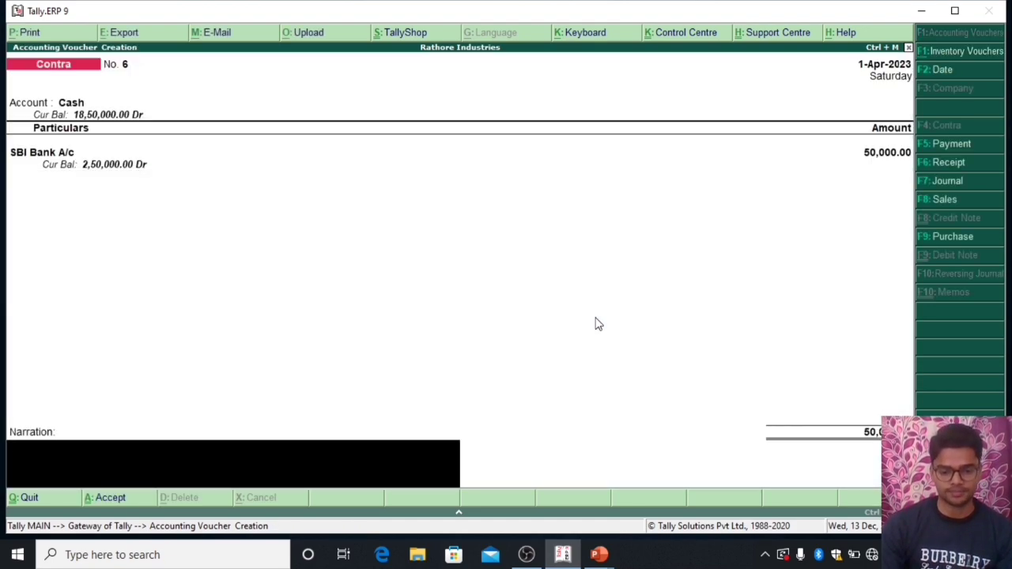
pyautogui.press('Return')
pyautogui.press('Return')
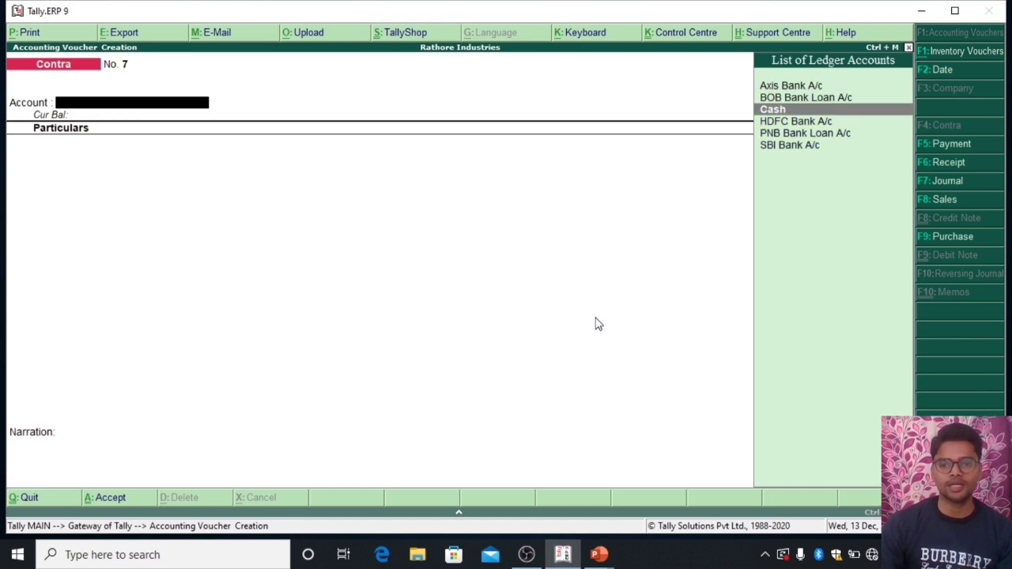
# Fill in a seventh contra voucher with Cash as the account and BOB Bank Loan A/c credited for 100000.
pyautogui.press('Return')
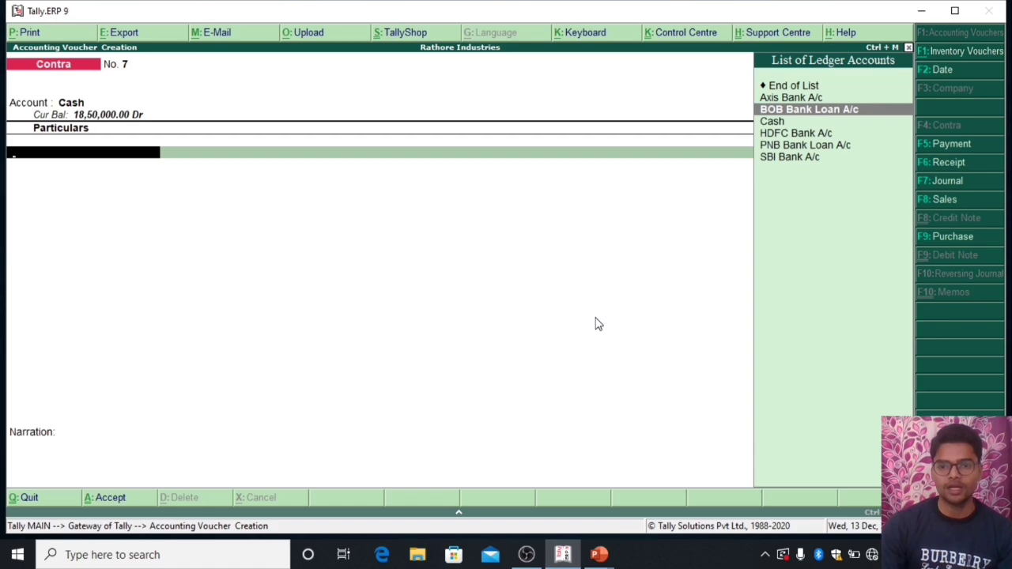
pyautogui.press('Return')
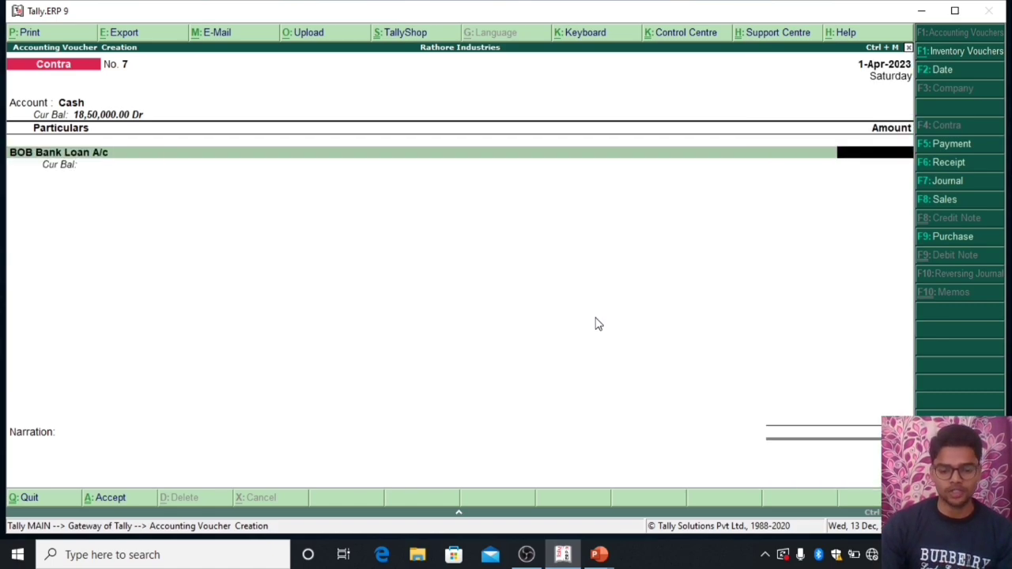
pyautogui.write('100000')
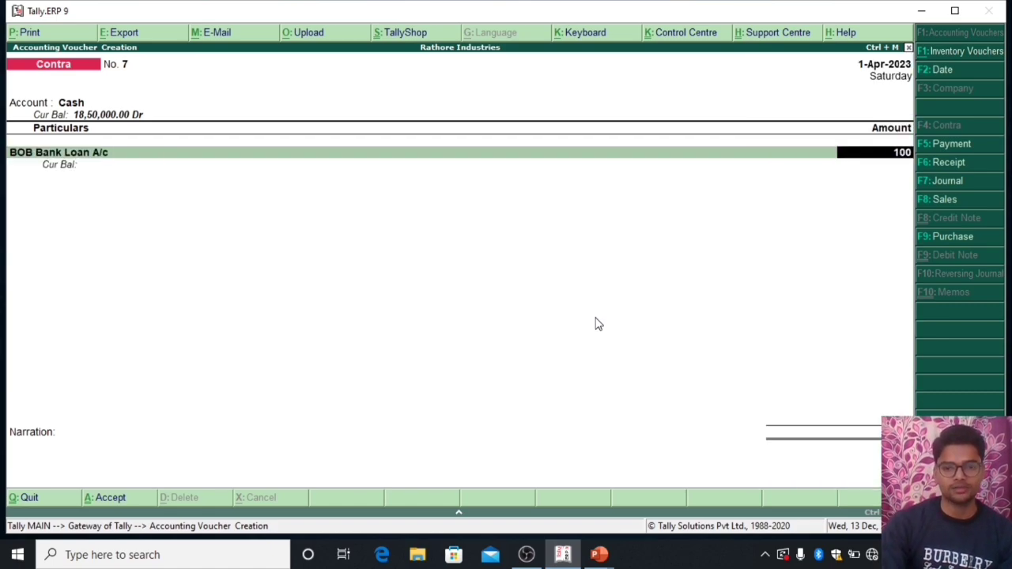
# Keep the default Cheque allocation for BOB Bank Loan A/c with a blank instrument number, and save the voucher without a narration.
pyautogui.press('Return')
pyautogui.press('Return')
pyautogui.press('Return')
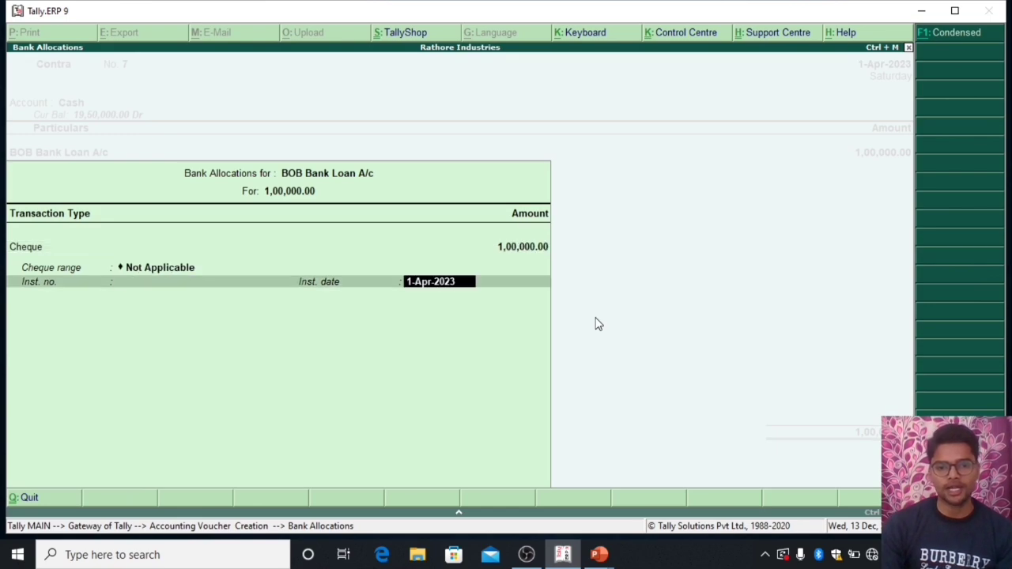
pyautogui.press('Return')
pyautogui.press('Return')
pyautogui.press('Return')
pyautogui.press('Return')
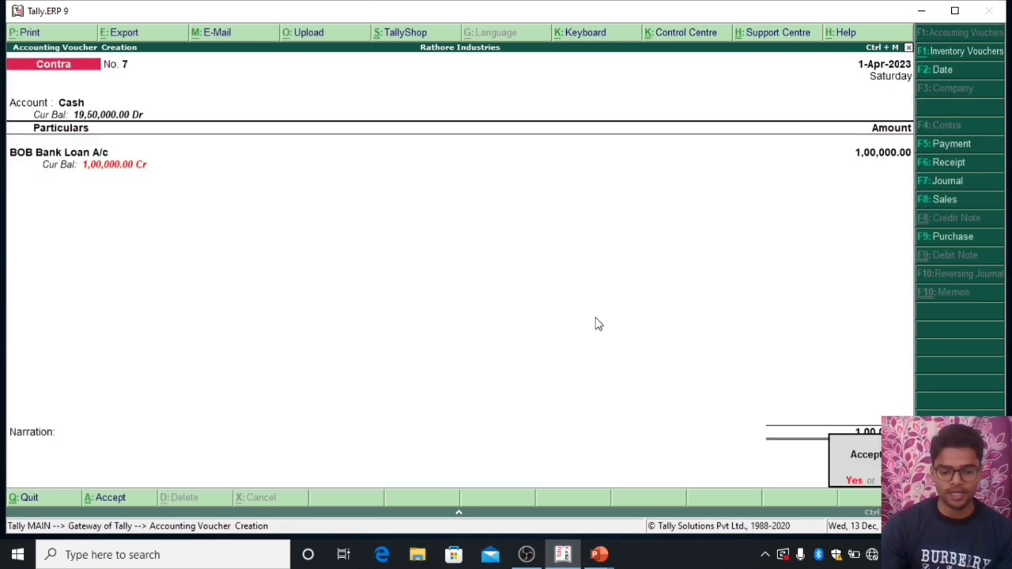
pyautogui.press('Return')
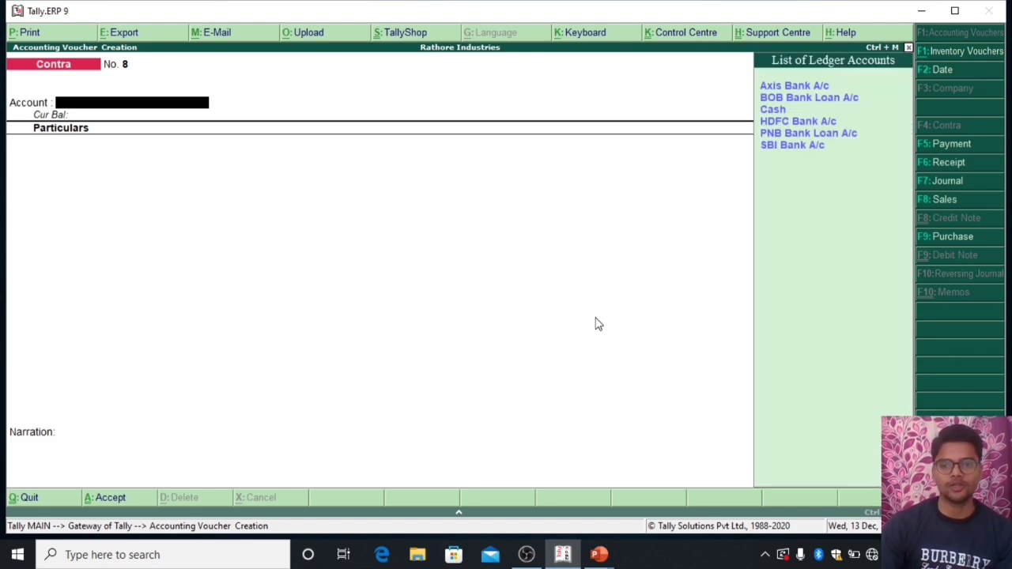
# Fill in an eighth contra voucher with Cash as the account and HDFC Bank A/c credited for 60000.
pyautogui.press('Return')
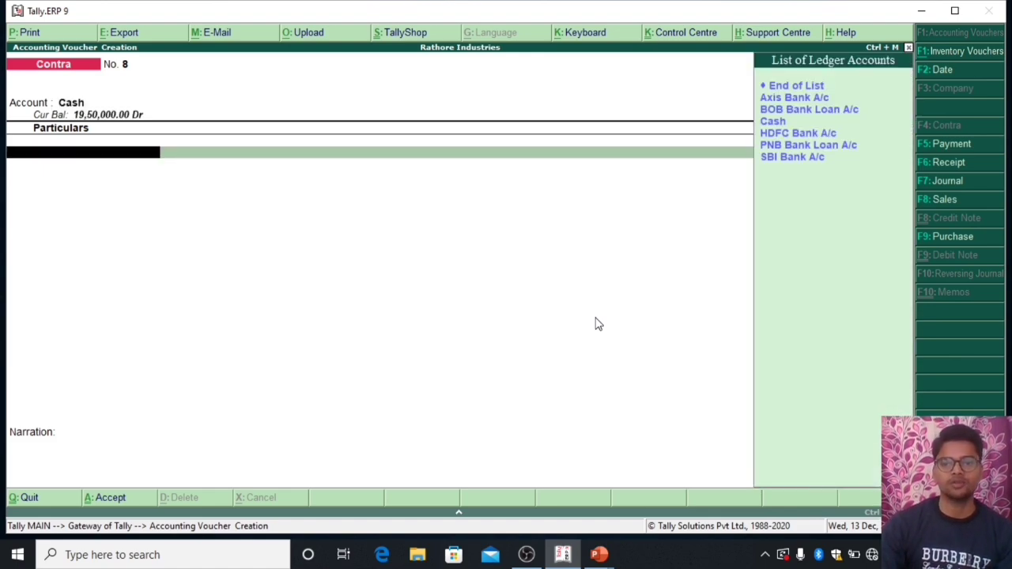
pyautogui.press('Down')
pyautogui.press('Down')
pyautogui.press('Up')
pyautogui.press('Down')
pyautogui.press('Down')
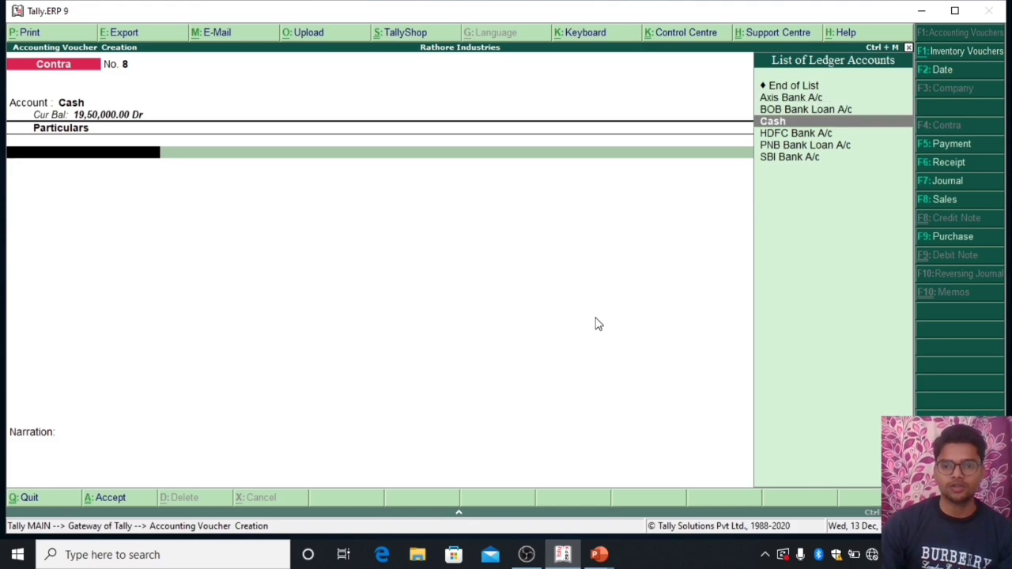
pyautogui.press('Down')
pyautogui.press('Return')
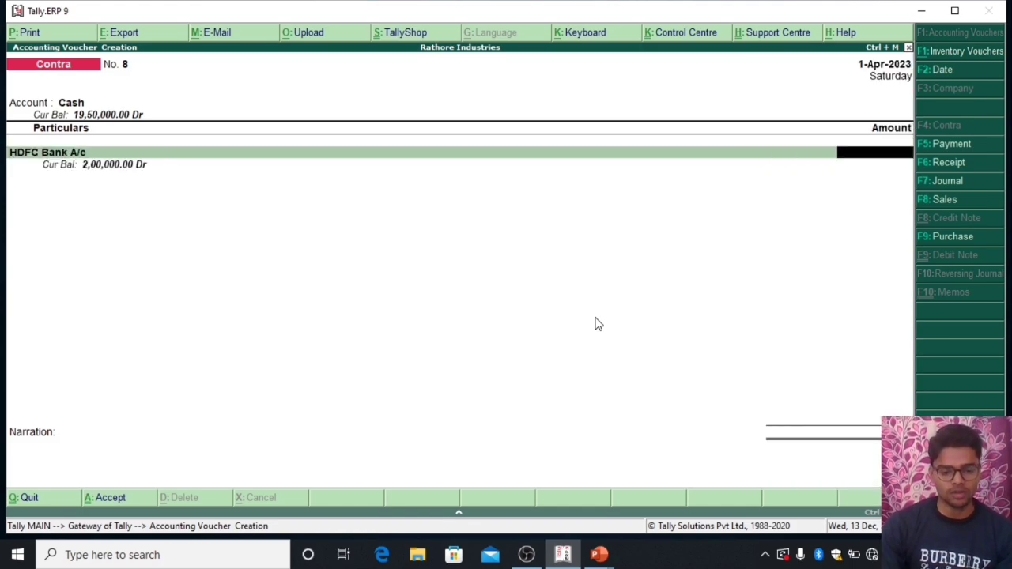
pyautogui.write('60000')
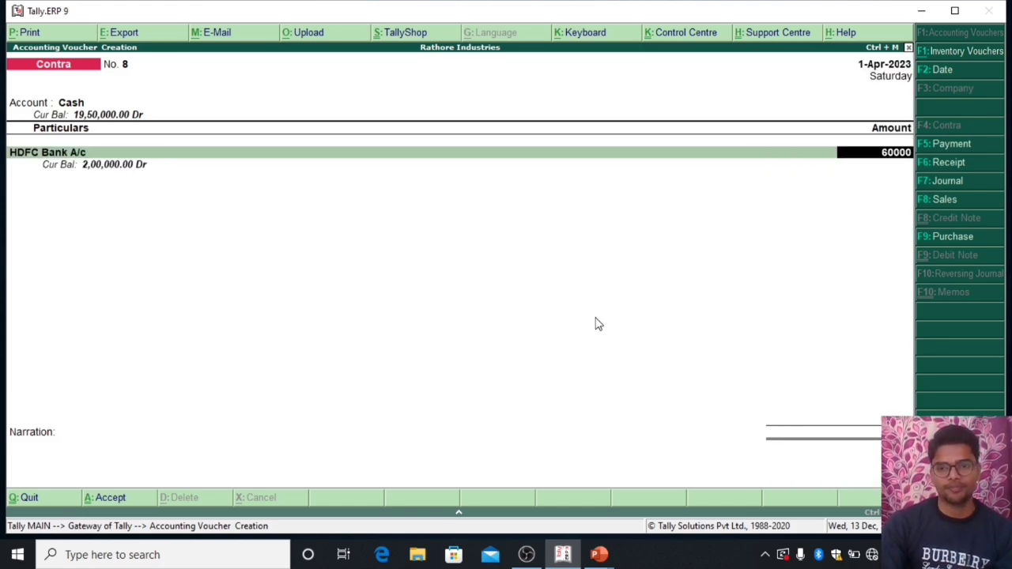
# Keep the default bank allocation for HDFC Bank A/c, and save the withdrawal voucher without a narration.
pyautogui.press('Return')
pyautogui.press('Return')
pyautogui.press('Return')
pyautogui.press('Return')
pyautogui.press('Return')
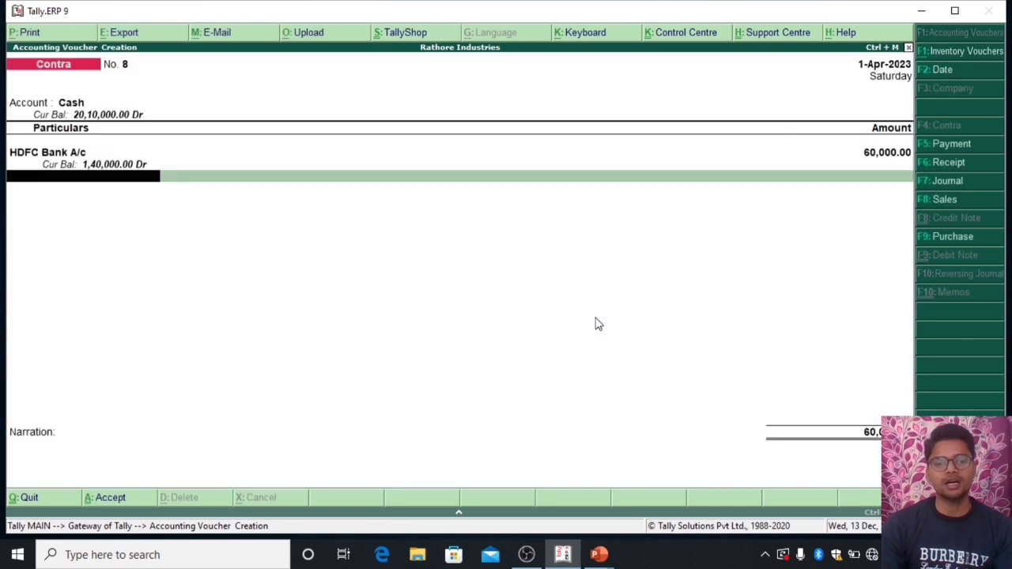
pyautogui.press('Return')
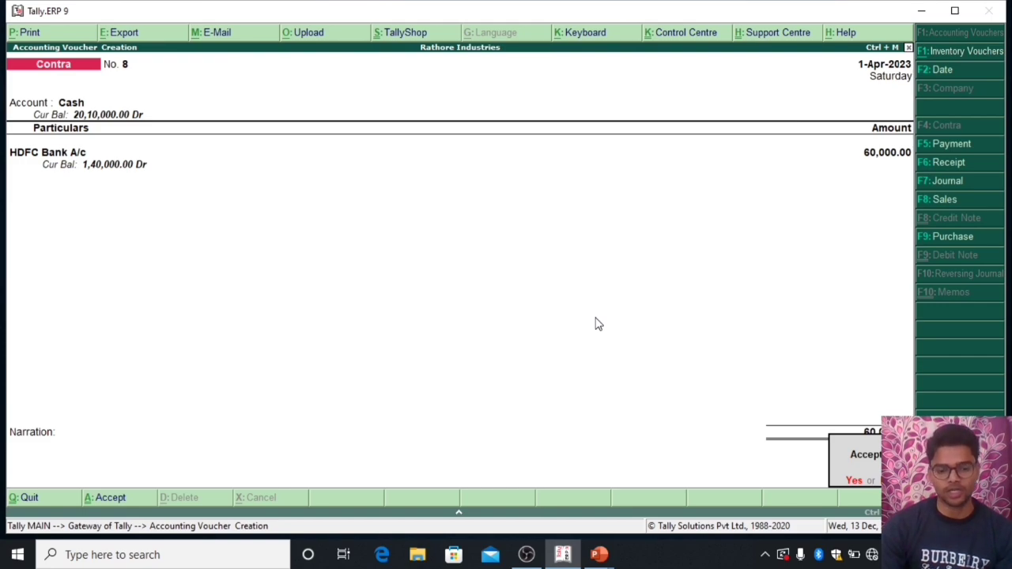
pyautogui.press('Return')
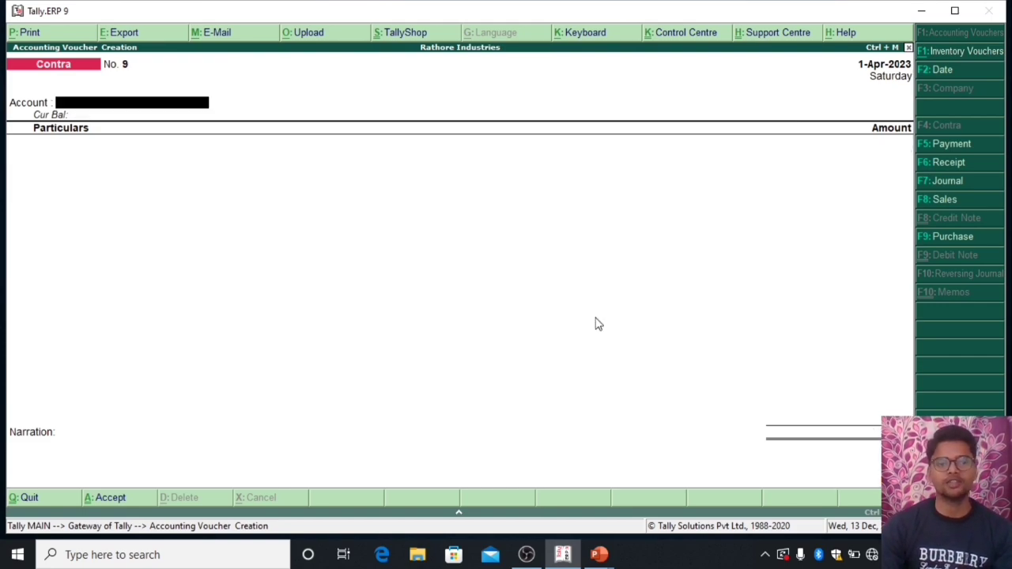
# Leave voucher creation and open the Day Book in detailed view to examine the recorded vouchers.
pyautogui.press('Escape')
pyautogui.press('Return')
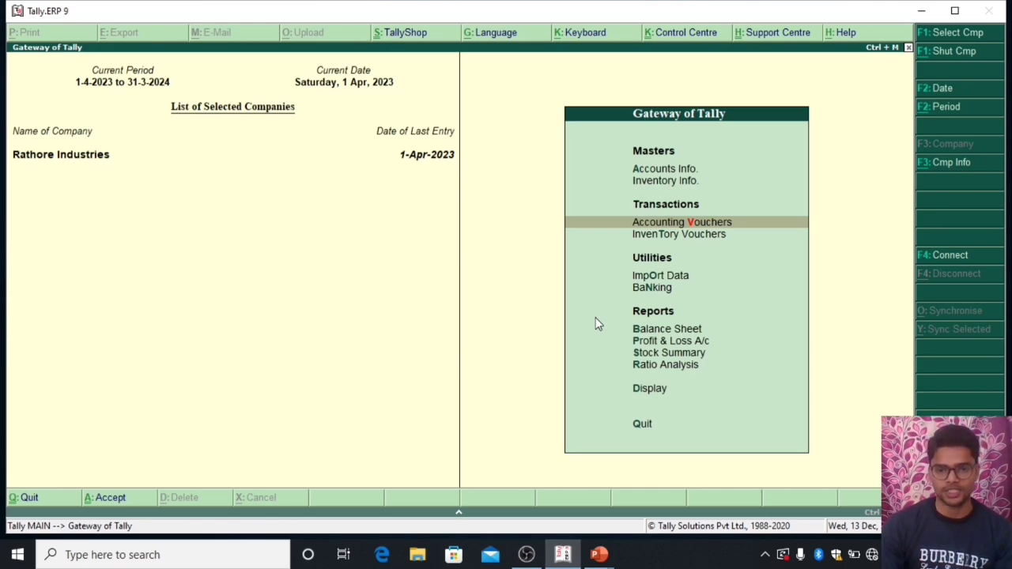
pyautogui.press('Up')
pyautogui.press('Up')
pyautogui.press('Up')
pyautogui.press('Up')
pyautogui.press('Up')
pyautogui.press('Down')
pyautogui.press('Return')
pyautogui.press('Down')
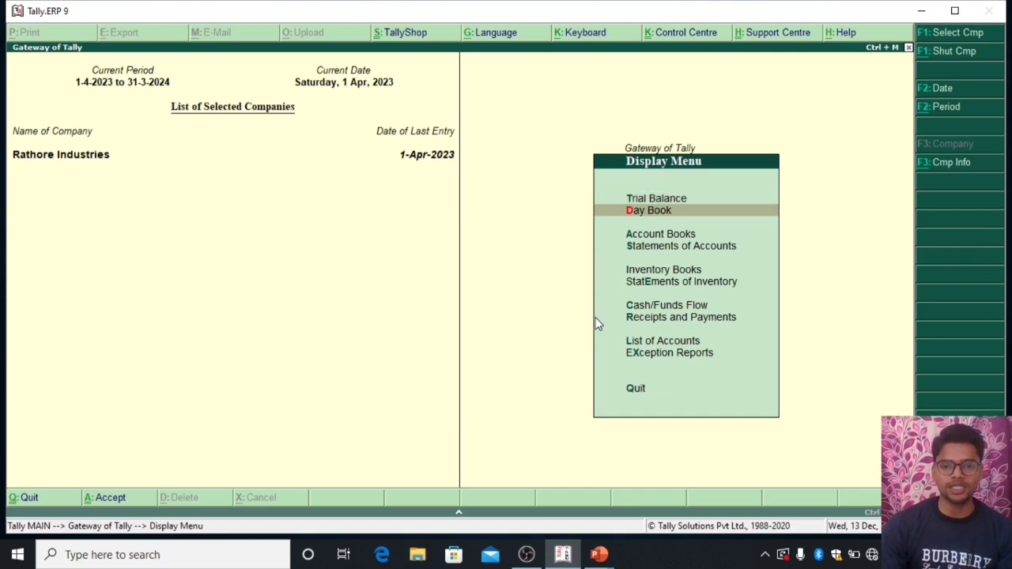
pyautogui.press('Return')
pyautogui.hotkey('alt', 'F1')
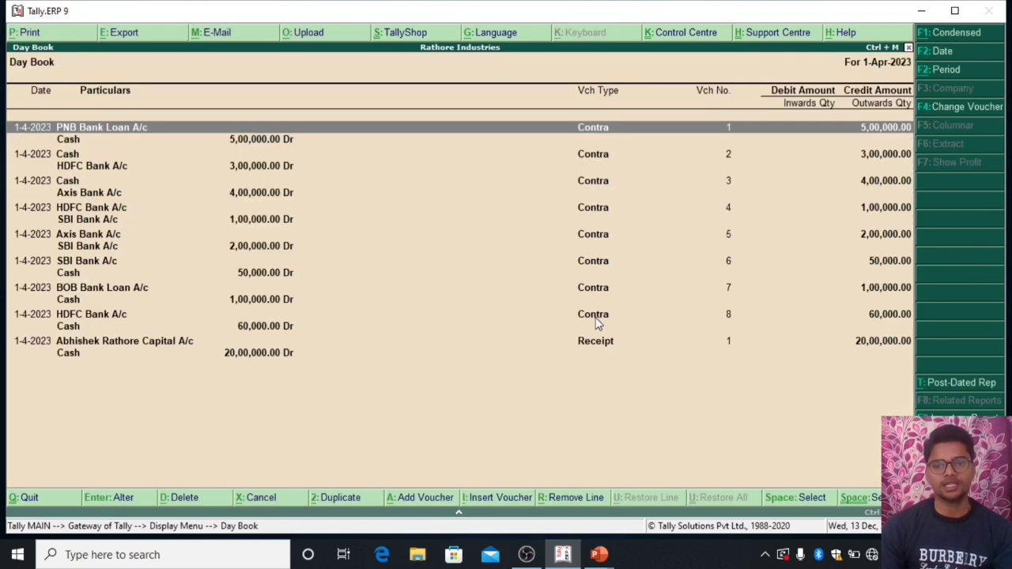
# Go through the contra and receipt entries listed in the Day Book, and close the report.
pyautogui.press('Down')
pyautogui.press('Down')
pyautogui.press('Down')
pyautogui.press('Down')
pyautogui.press('Down')
pyautogui.press('Down')
pyautogui.press('Down')
pyautogui.press('Down')
pyautogui.press('Escape')
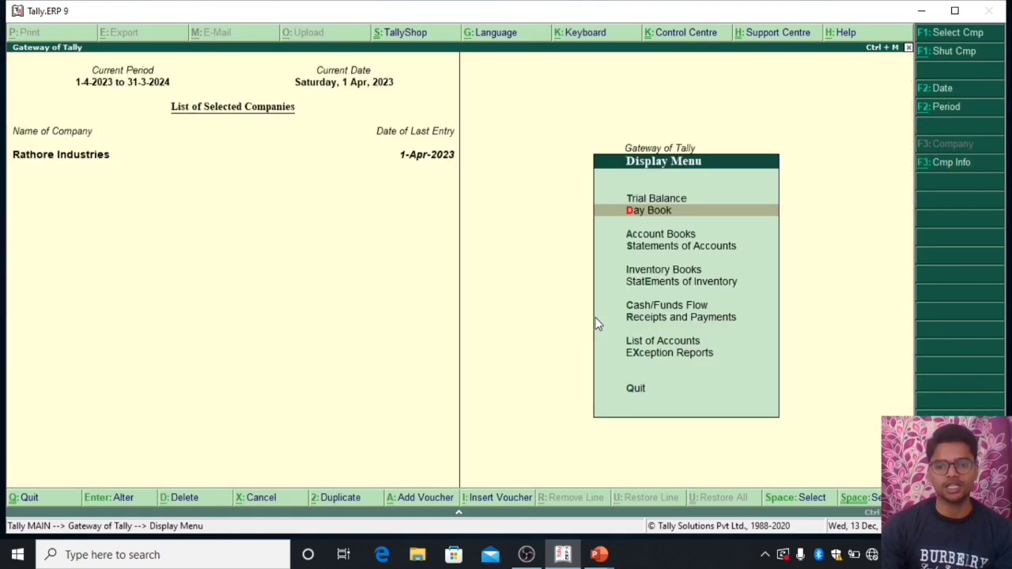
# Open the Trial Balance in detailed view and examine the closing balances of the capital, loan and current asset groups.
pyautogui.press('Down')
pyautogui.press('Up')
pyautogui.press('Up')
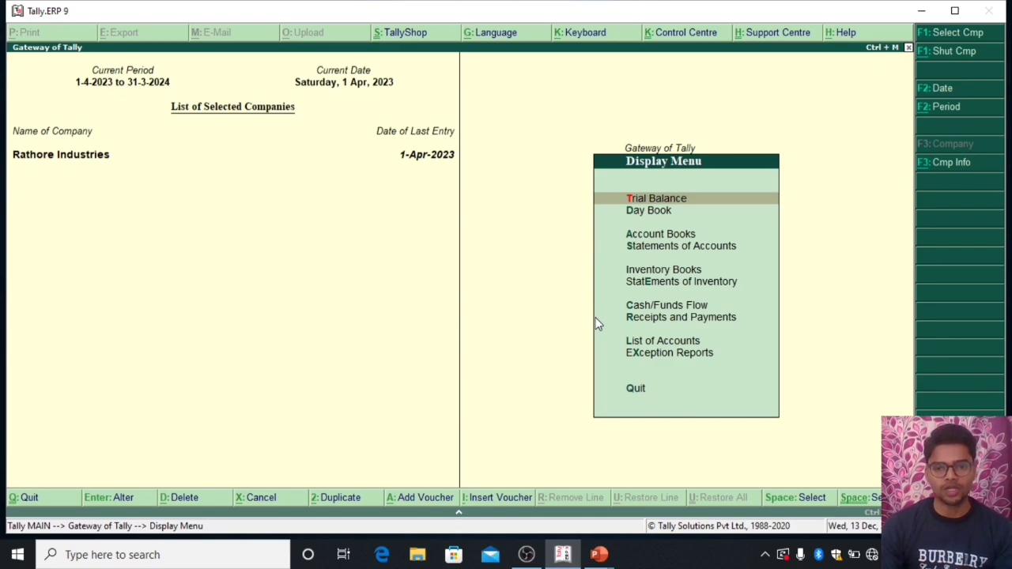
pyautogui.press('Return')
pyautogui.hotkey('alt', 'F1')
pyautogui.press('Down')
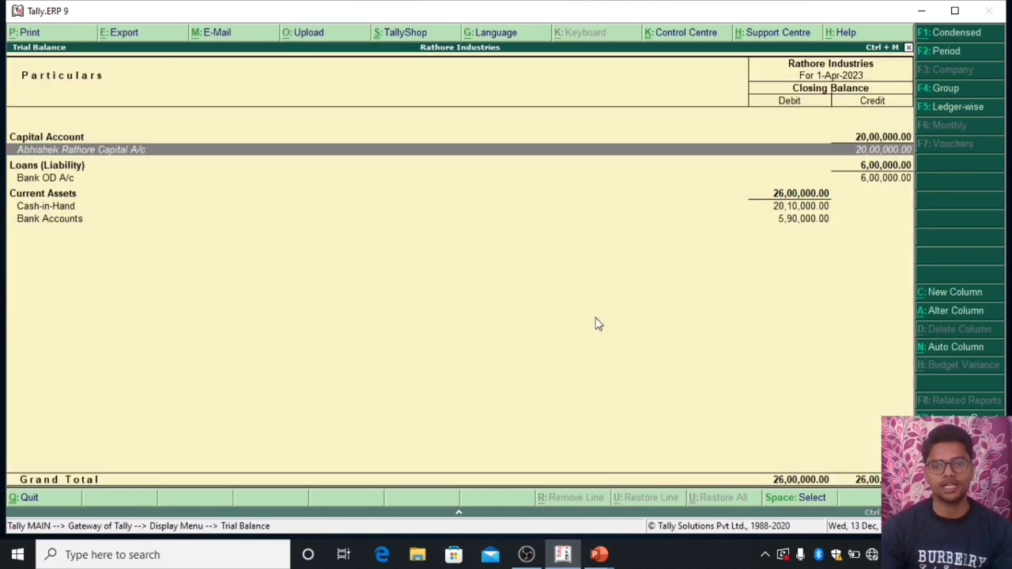
pyautogui.press('Down')
pyautogui.press('Down')
pyautogui.press('Down')
pyautogui.press('Down')
pyautogui.press('Down')
pyautogui.press('Up')
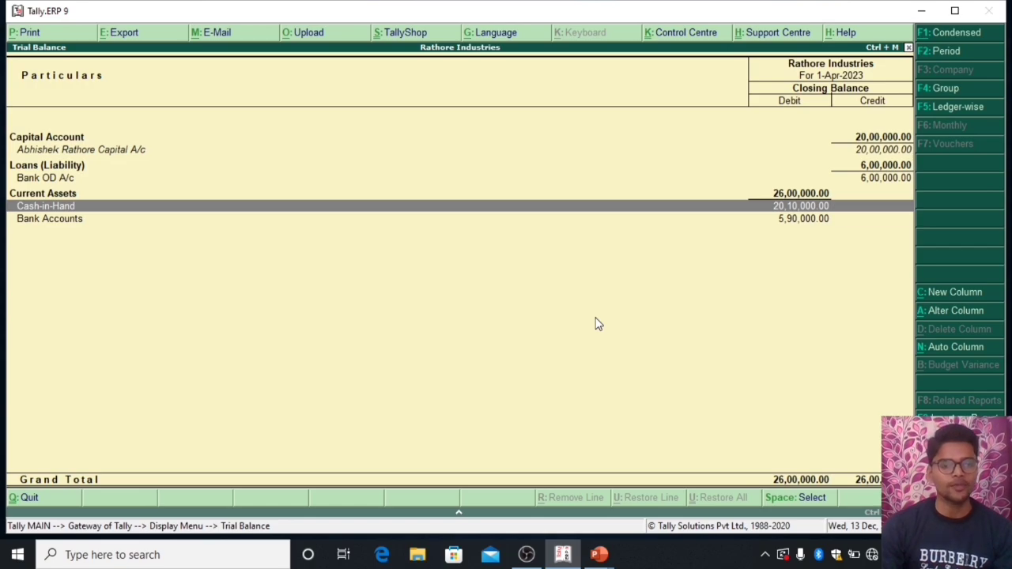
# Open the Bank Accounts group summary and examine the closing balances of the Axis, HDFC and SBI ledgers.
pyautogui.press('Down')
pyautogui.press('Return')
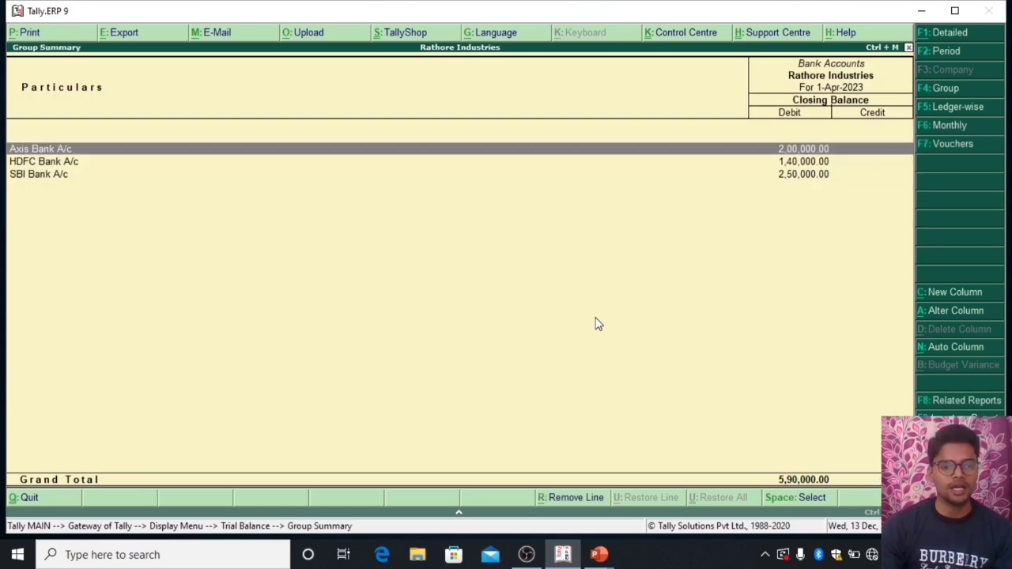
pyautogui.press('Down')
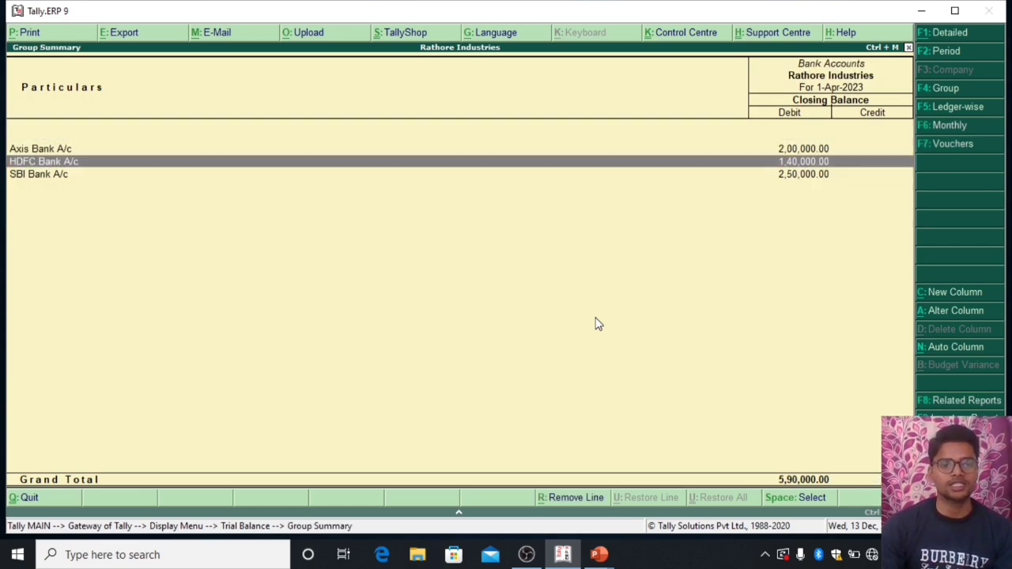
pyautogui.press('Down')
pyautogui.press('Up')
pyautogui.press('Up')
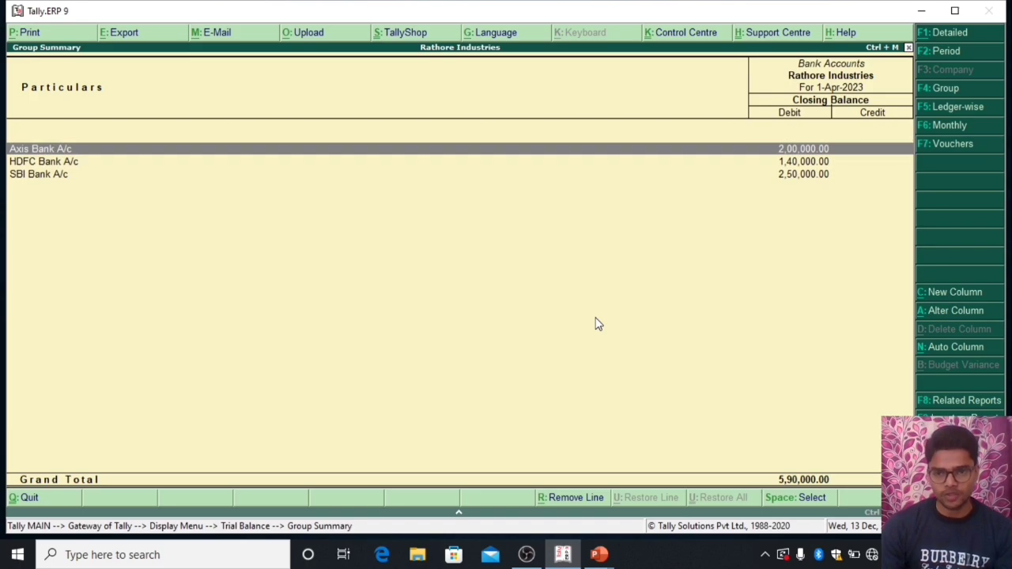
pyautogui.press('Down')
pyautogui.press('Down')
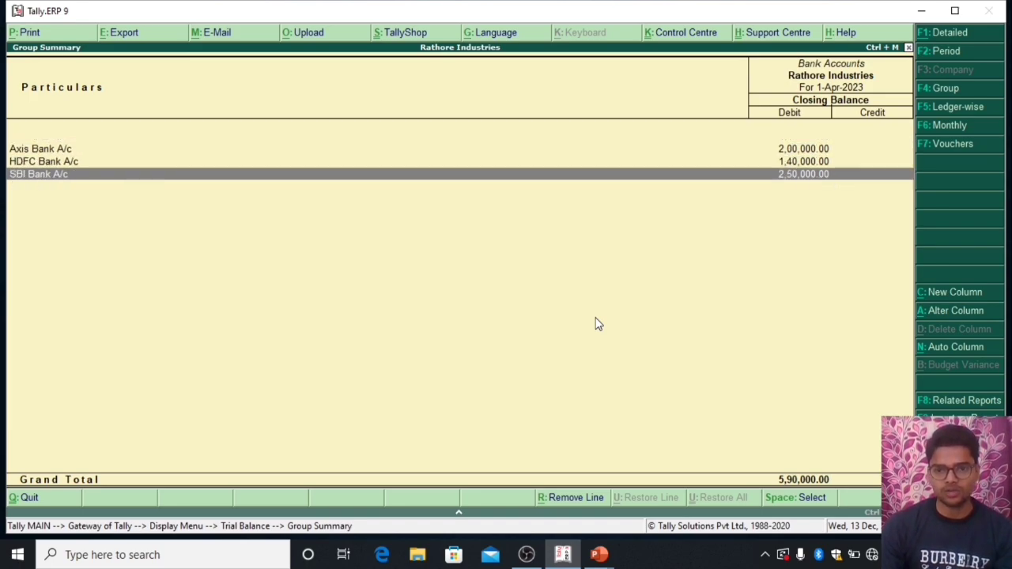
# Return to the Trial Balance and open the Bank OD A/c group to examine the BOB and PNB loan balances.
pyautogui.press('Escape')
pyautogui.press('Up')
pyautogui.press('Up')
pyautogui.press('Up')
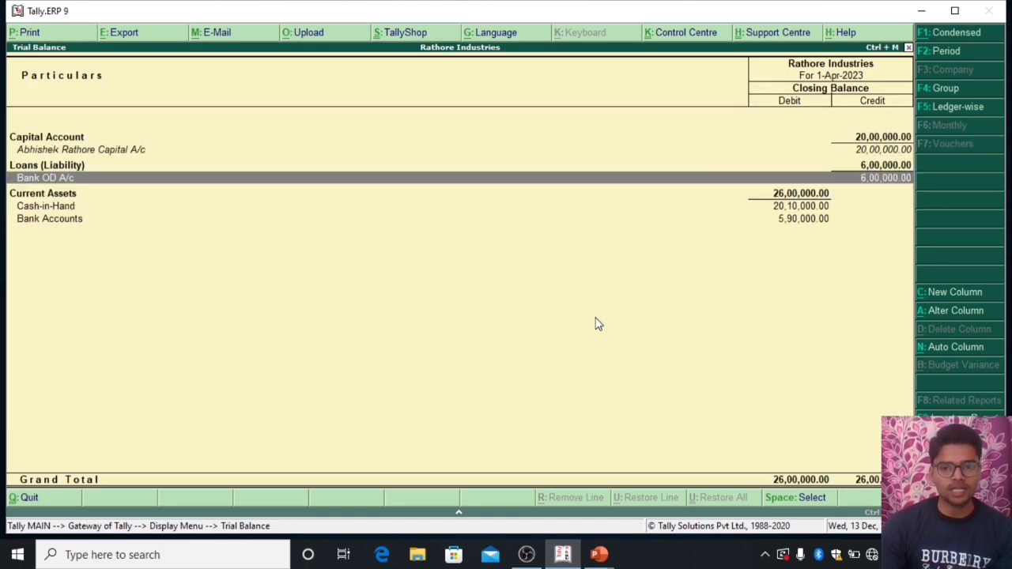
pyautogui.press('Return')
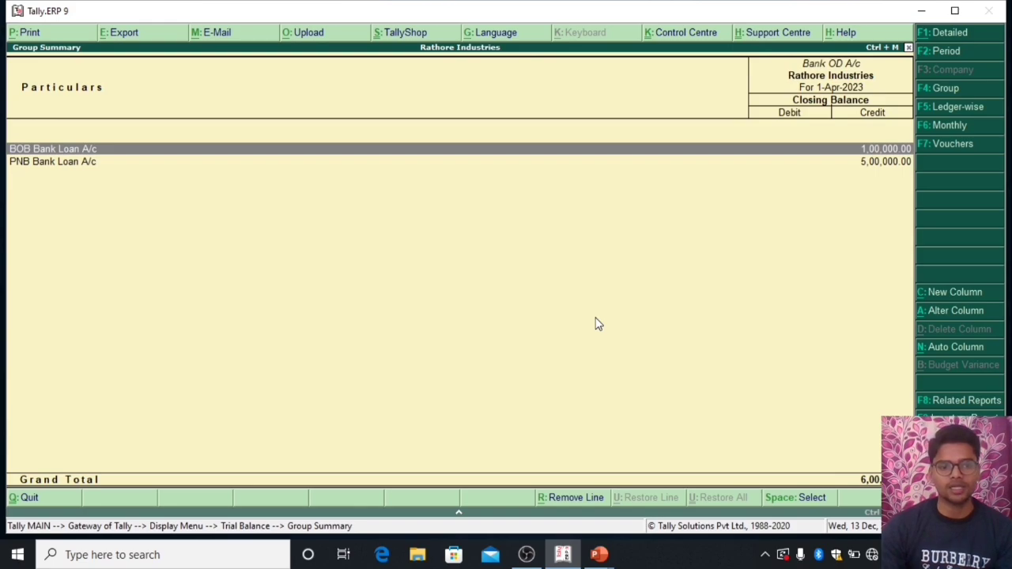
pyautogui.press('Down')
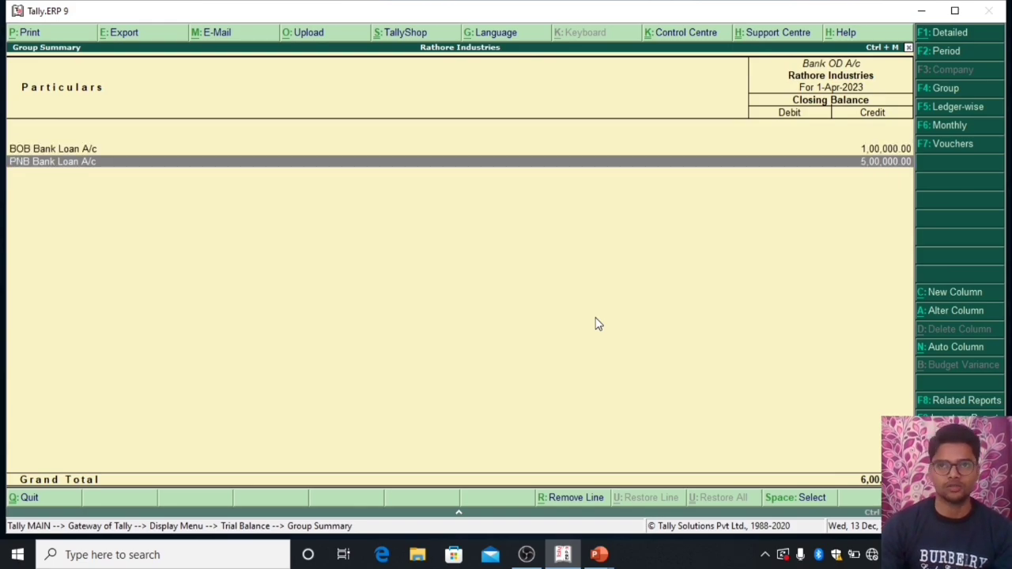
# Close the open reports and return to the Gateway of Tally main menu without quitting the program.
pyautogui.press('Escape')
pyautogui.press('Escape')
pyautogui.press('Escape')
pyautogui.press('Escape')
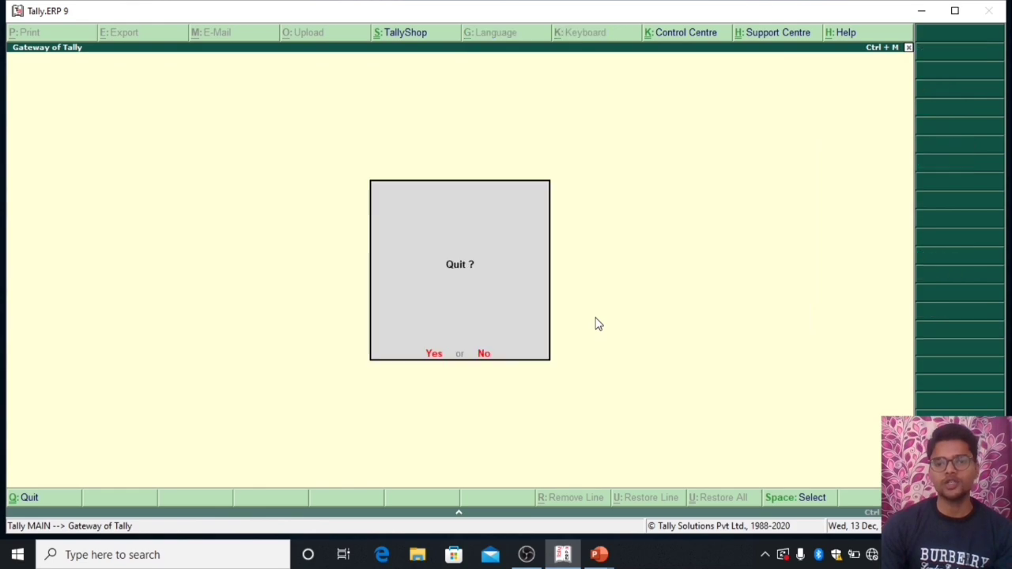
pyautogui.press('Escape')
pyautogui.press('Down')
pyautogui.press('Down')
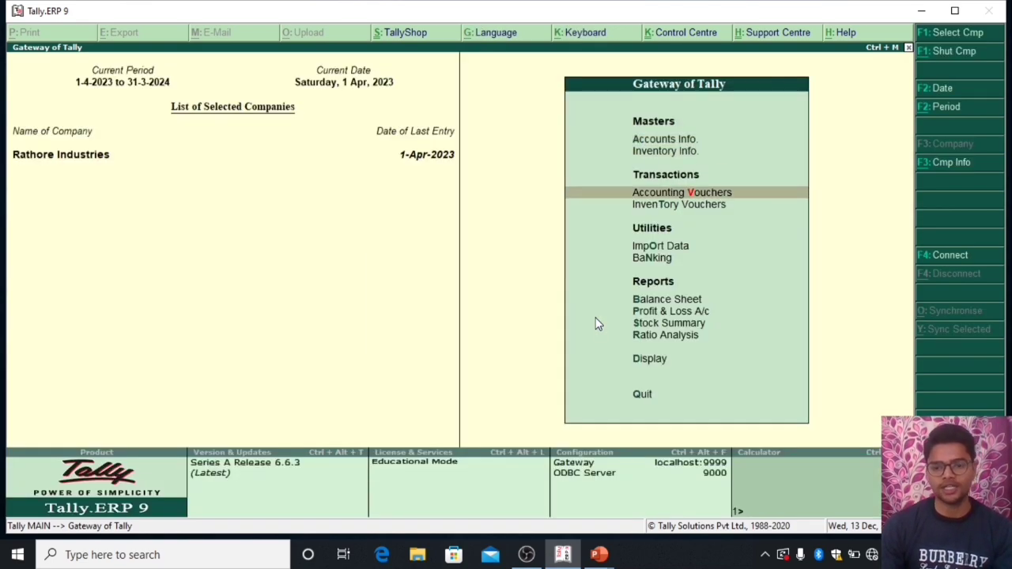